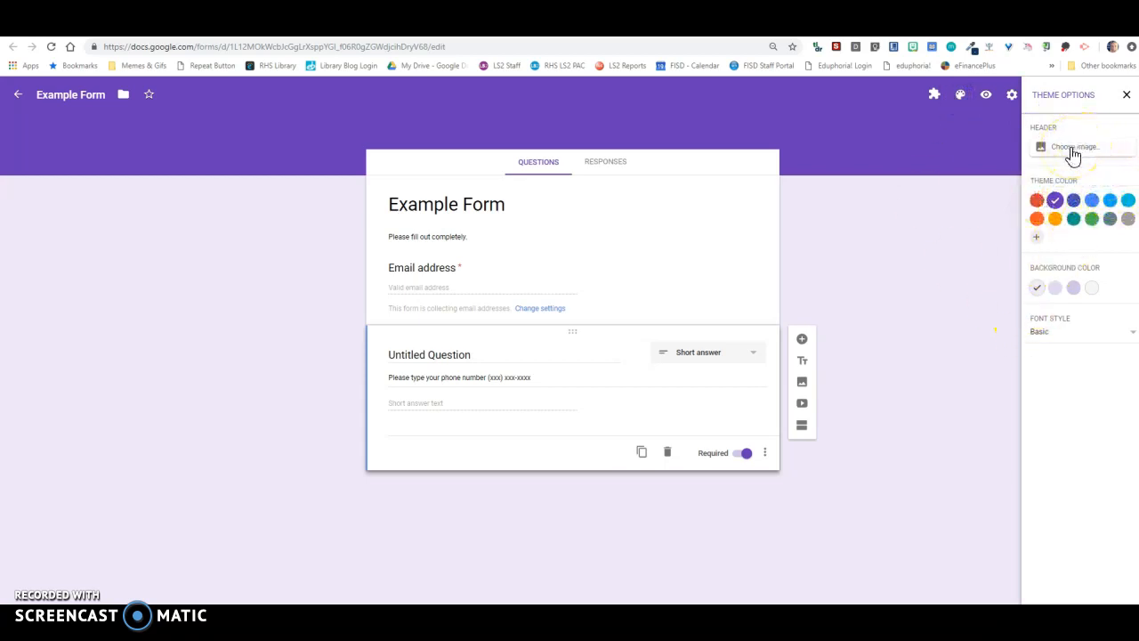
- Change the form's theme color to blue and close the theme options
left_click(1130, 333)
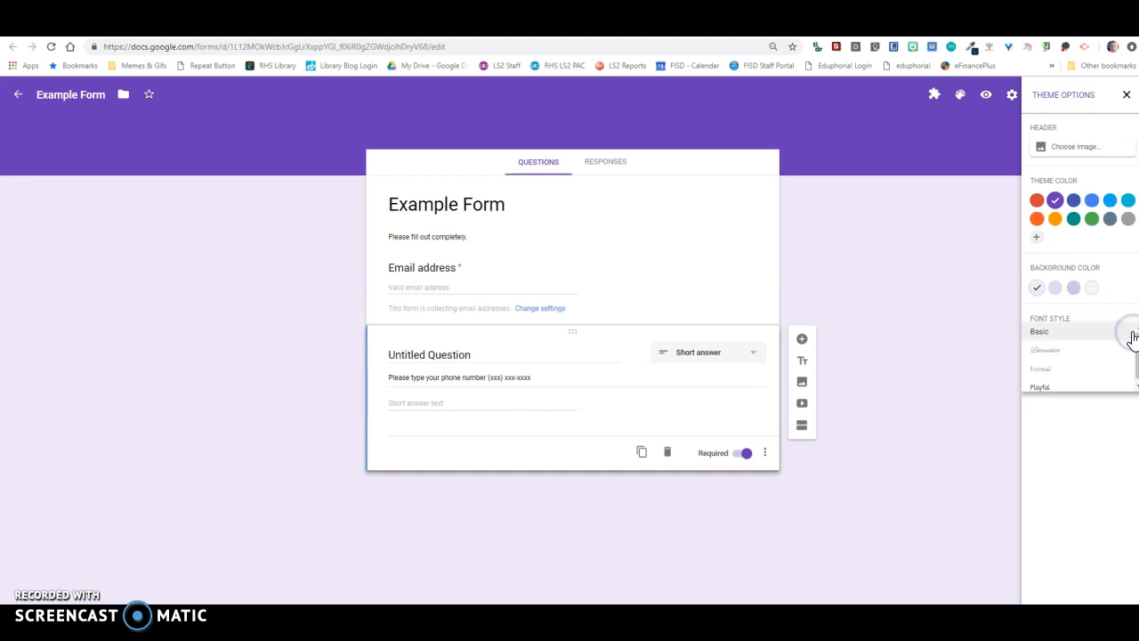
left_click(1132, 336)
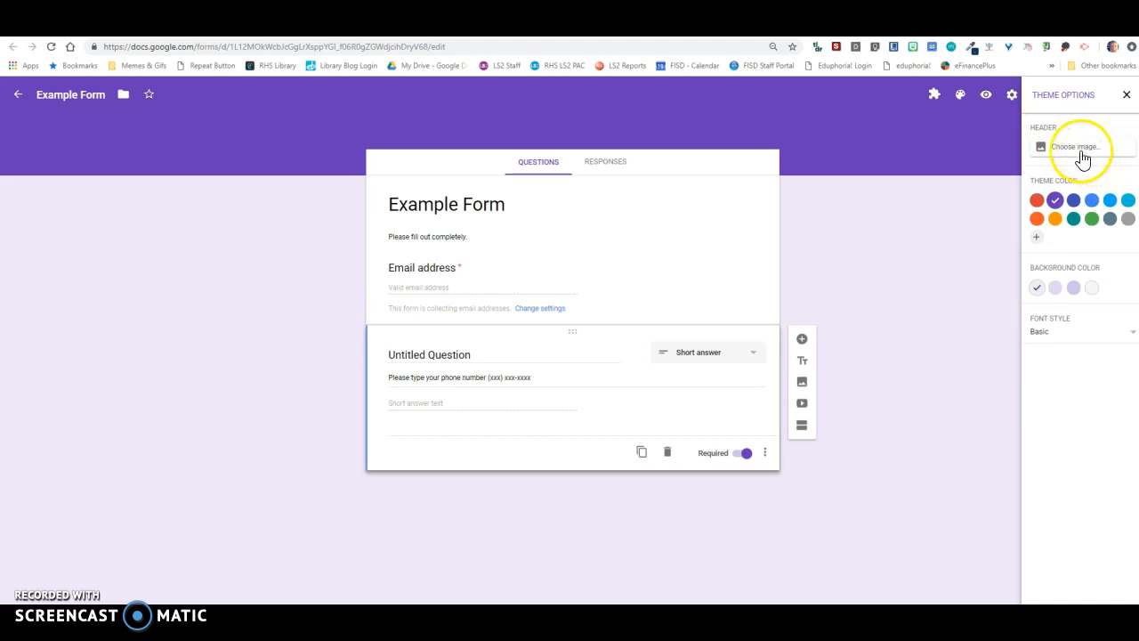
left_click(1128, 219)
left_click(1091, 200)
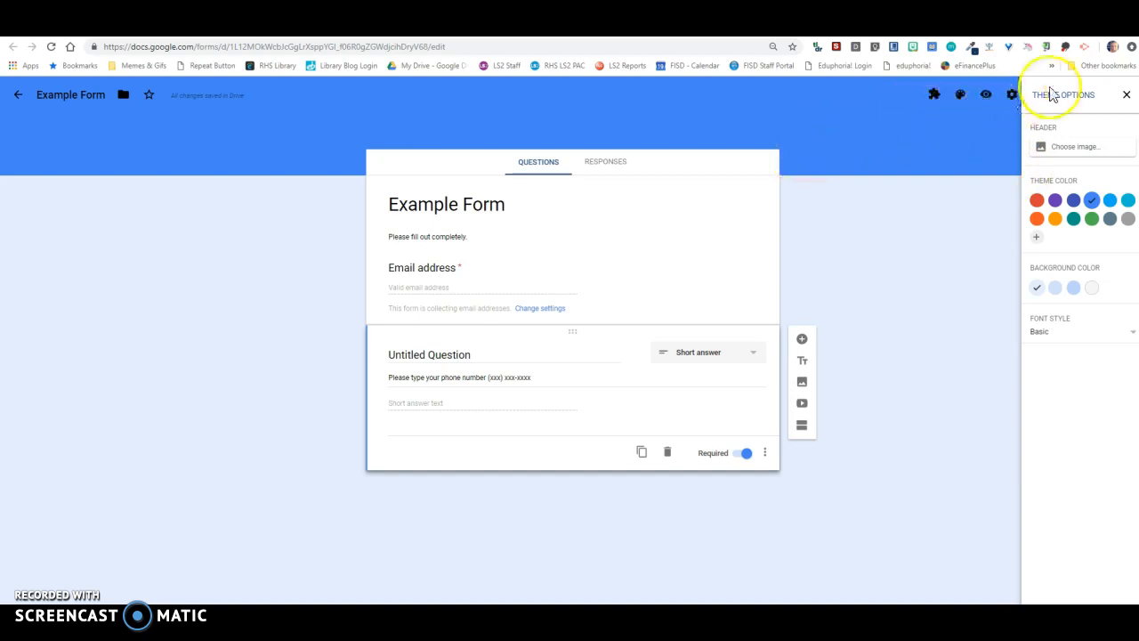
left_click(1127, 98)
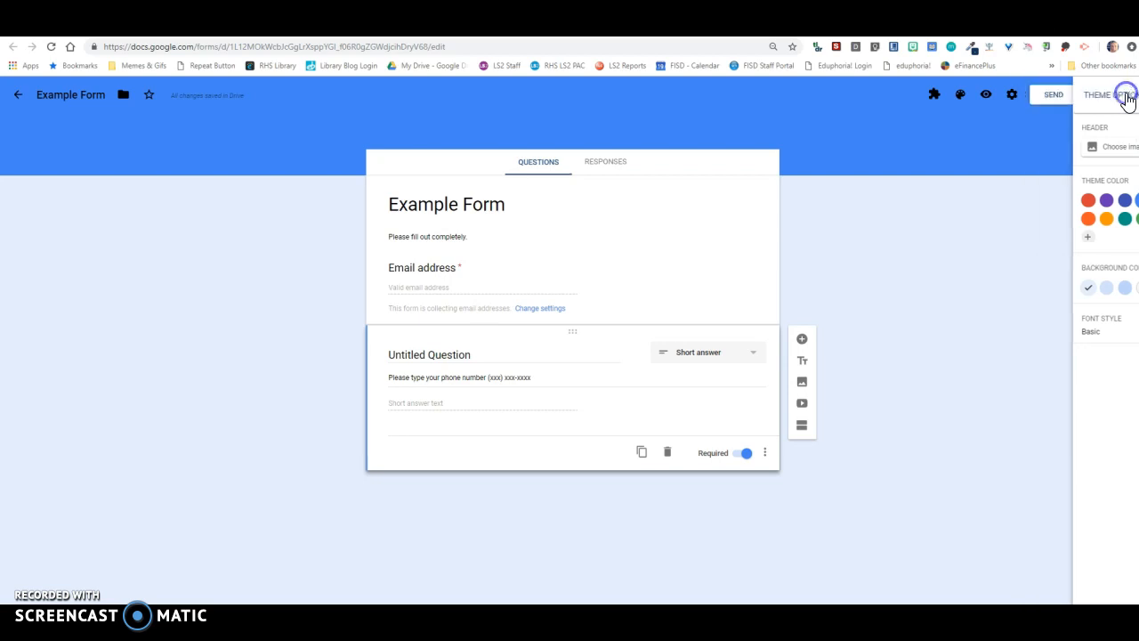
left_click(931, 96)
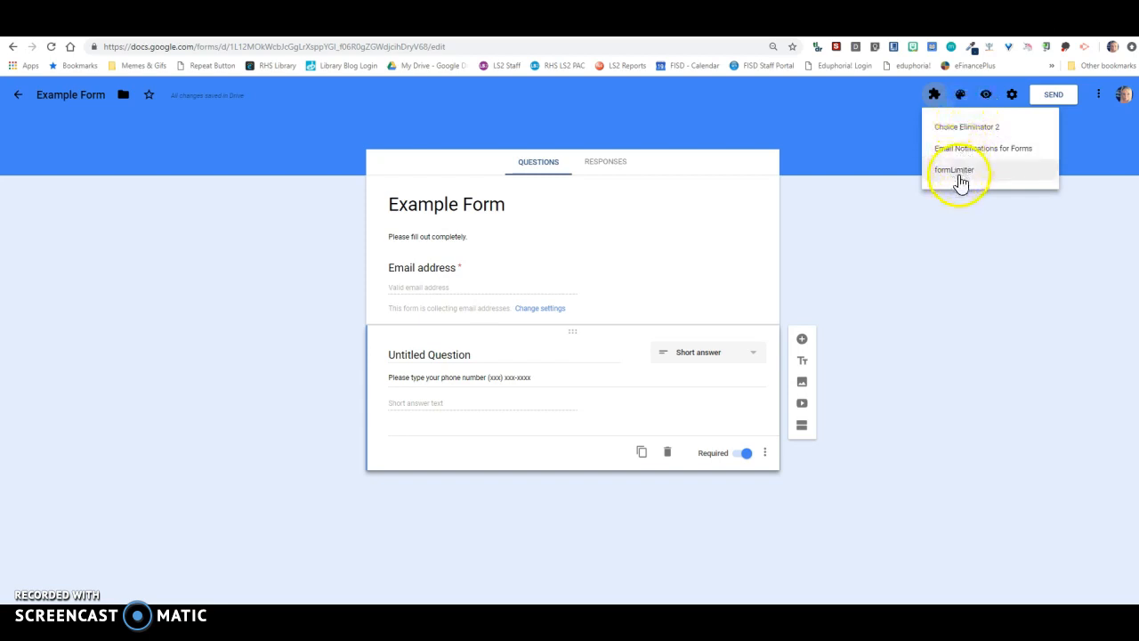
left_click(946, 233)
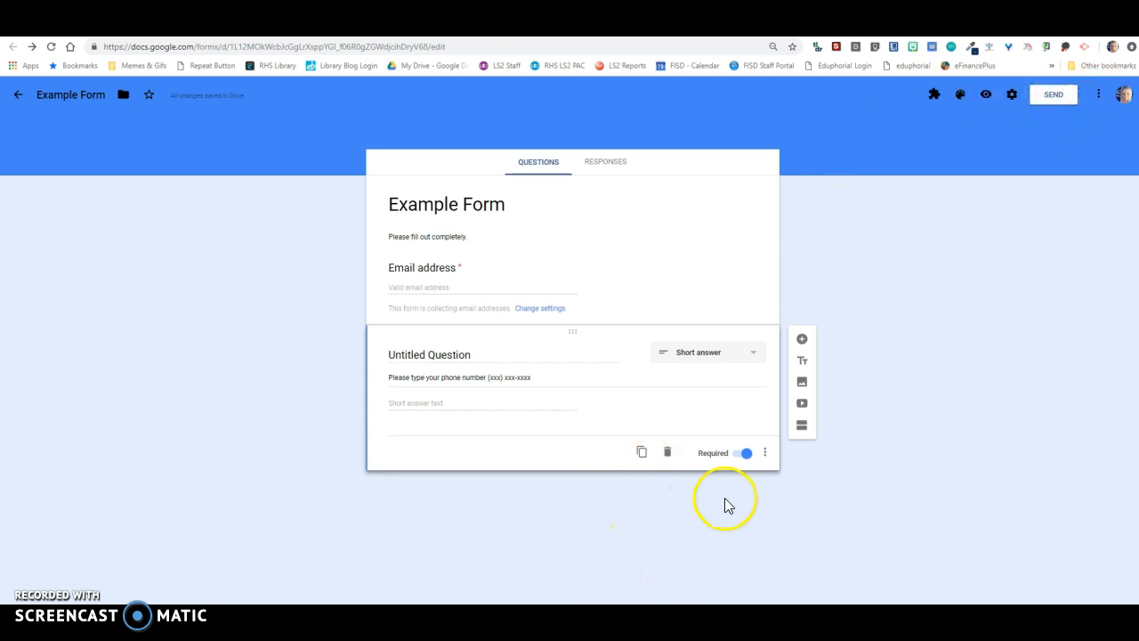
- Duplicate the untitled phone number question, title the copy "First Name", and clear its description
left_click(642, 452)
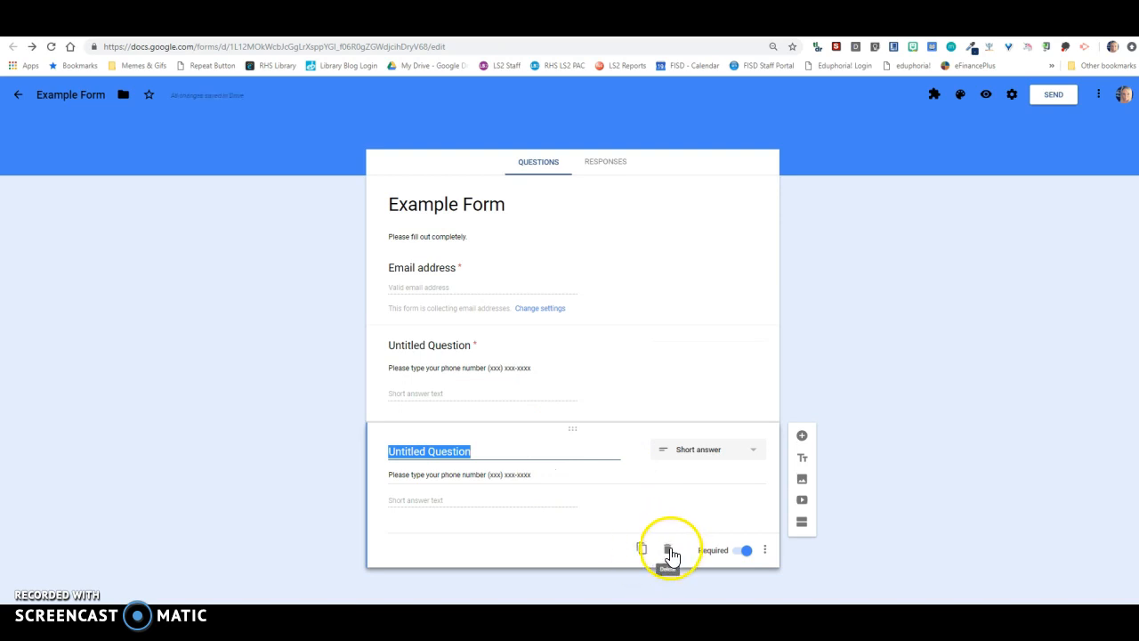
left_click(474, 452)
left_click_drag(474, 451, 345, 446)
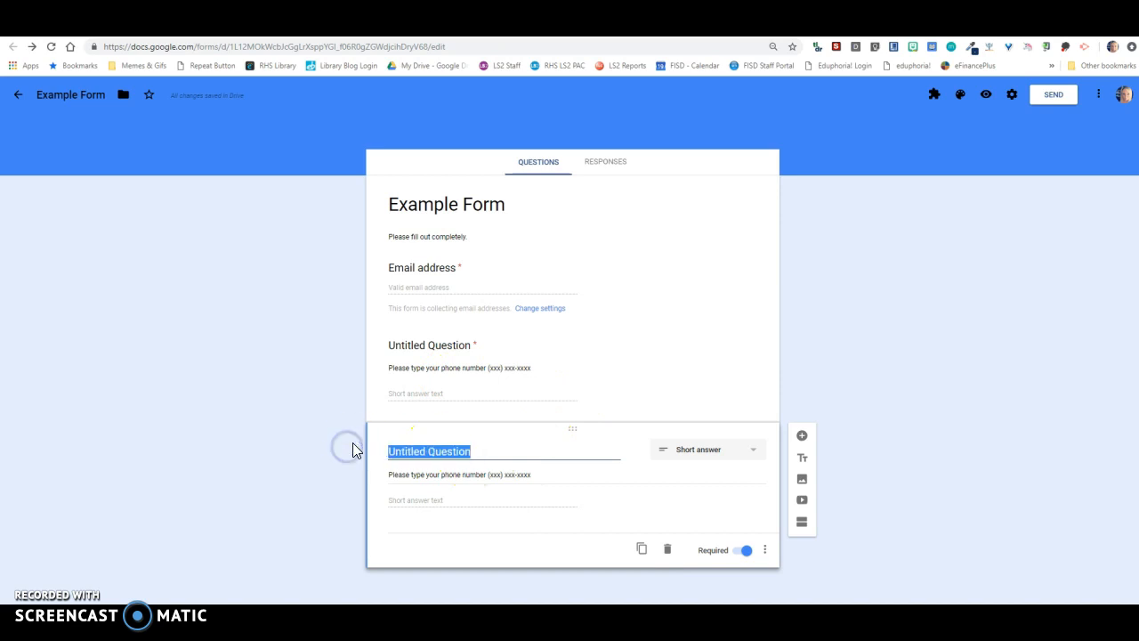
type("First Name")
triple_click(516, 475)
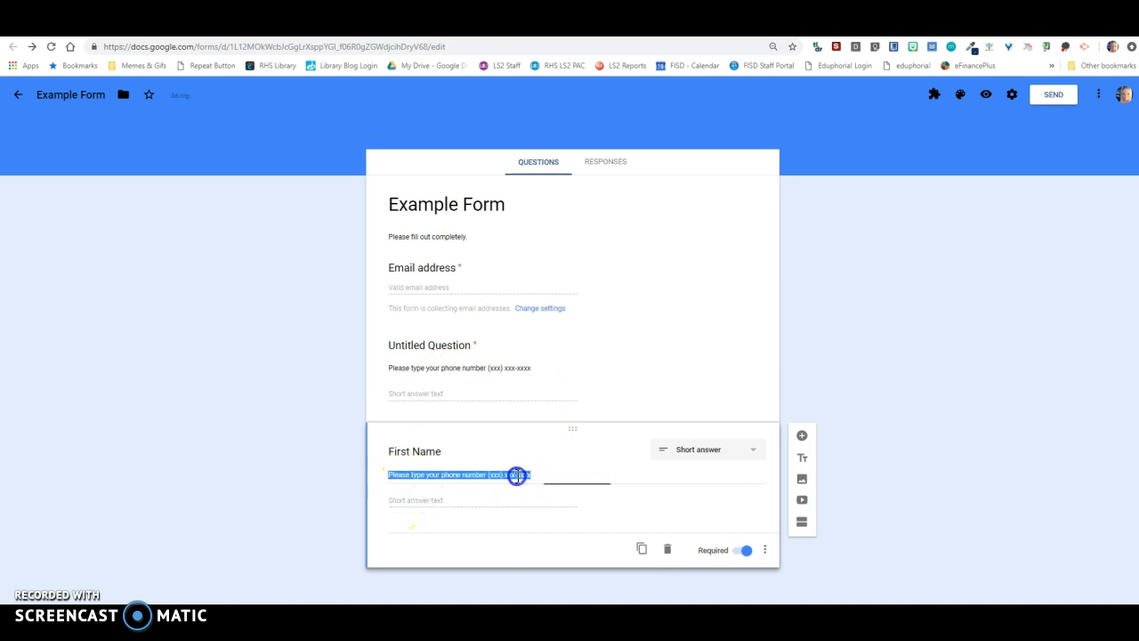
key("BackSpace")
key("BackSpace")
- Duplicate the First Name question and change the copy's title to "Last Name"
left_click(643, 524)
left_click(400, 528)
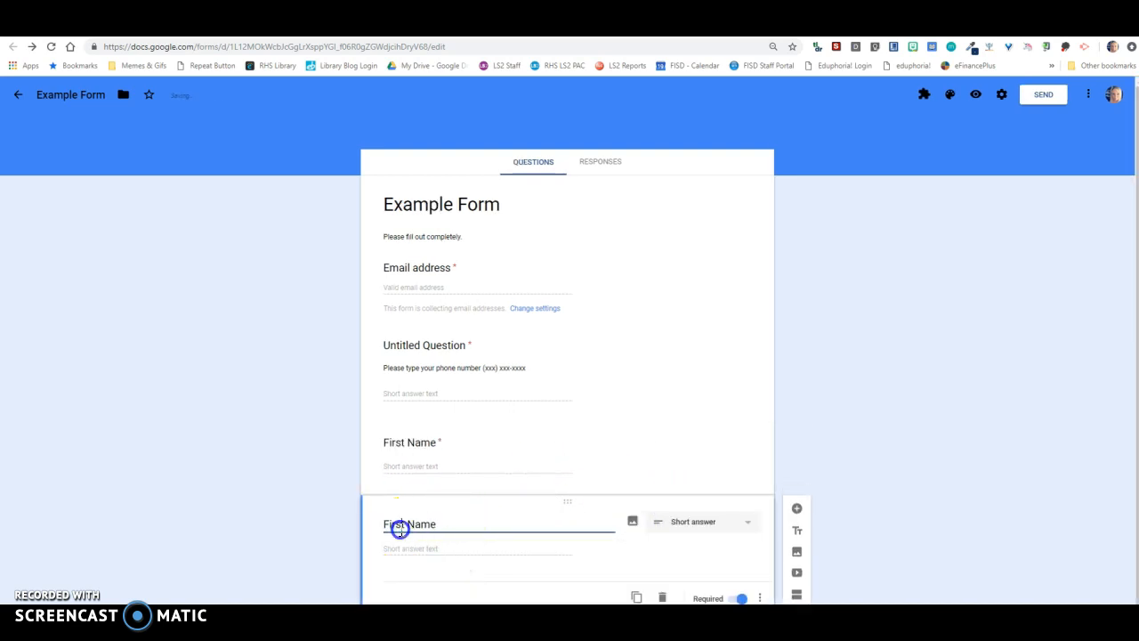
left_click_drag(407, 525, 363, 529)
type("Last")
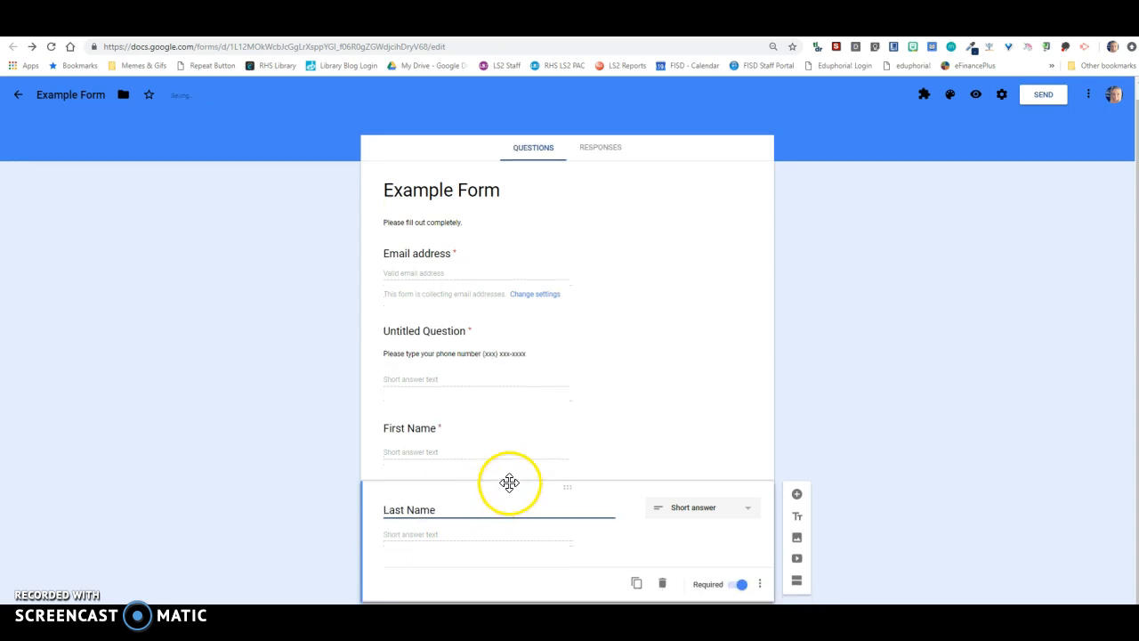
- Duplicate the Last Name question and retitle the copy "Have you ever done a Google Academy before?"
left_click(639, 584)
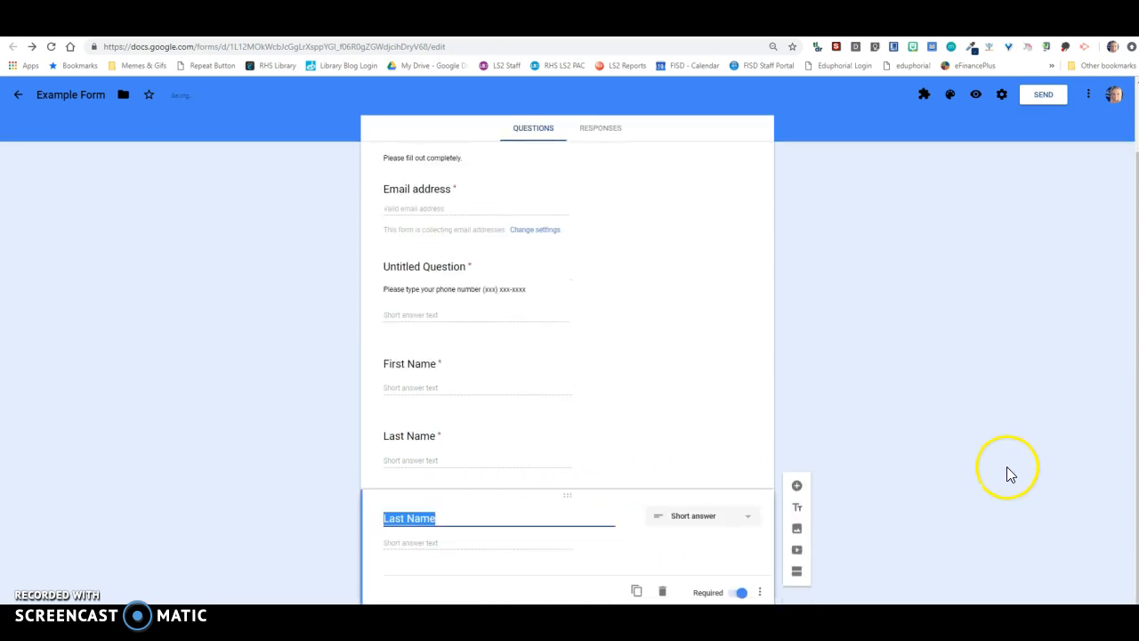
left_click(454, 511)
left_click_drag(454, 511, 302, 519)
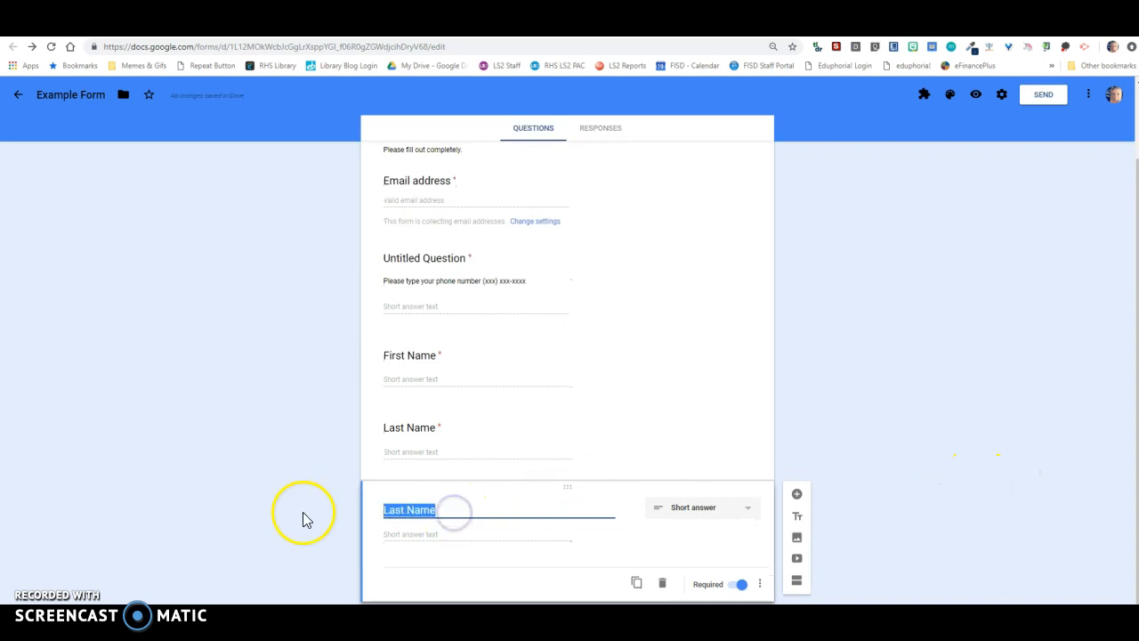
type("Have you ever done a")
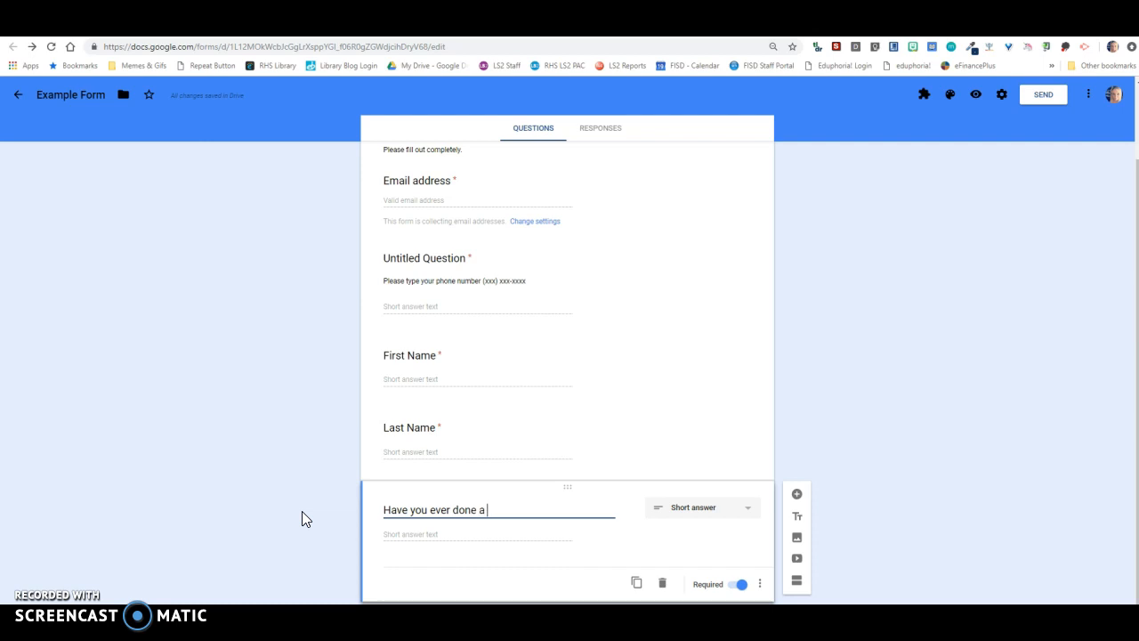
type(" Google Academy before")
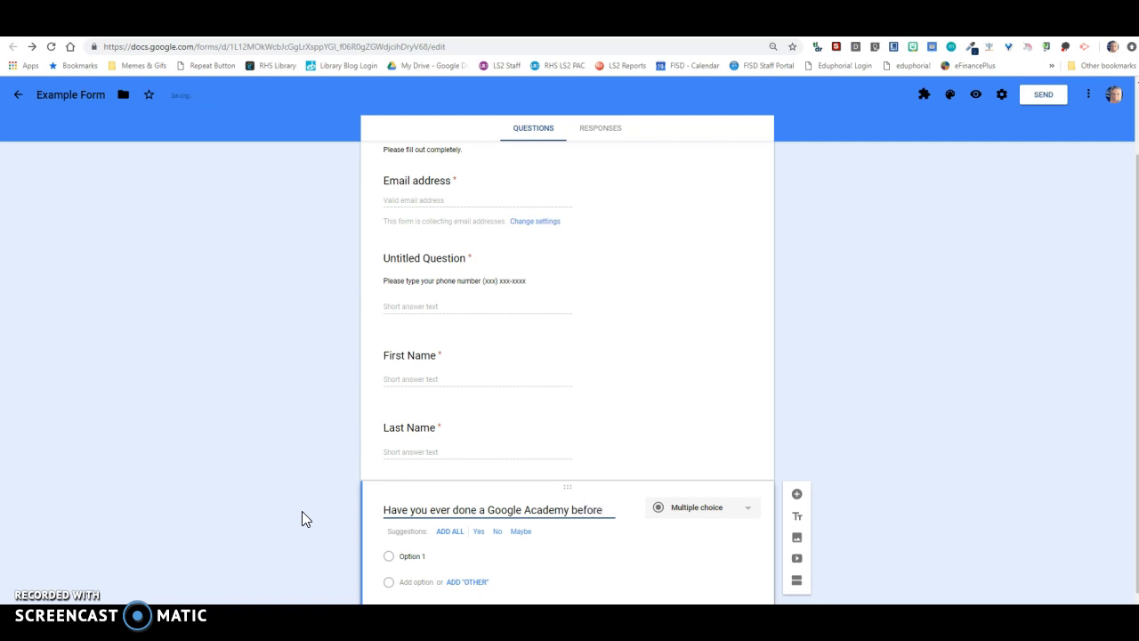
type("?")
- Add all suggested answers (Yes, No, Maybe) to the Google Academy question and enable going to a section based on the answer
left_click(498, 572)
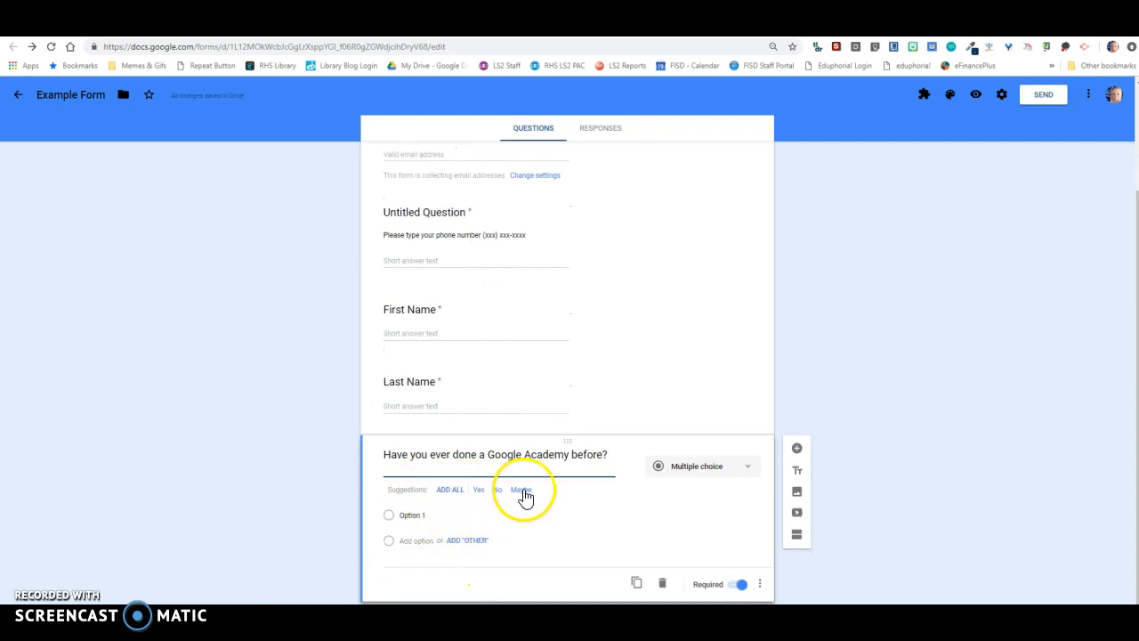
left_click(452, 490)
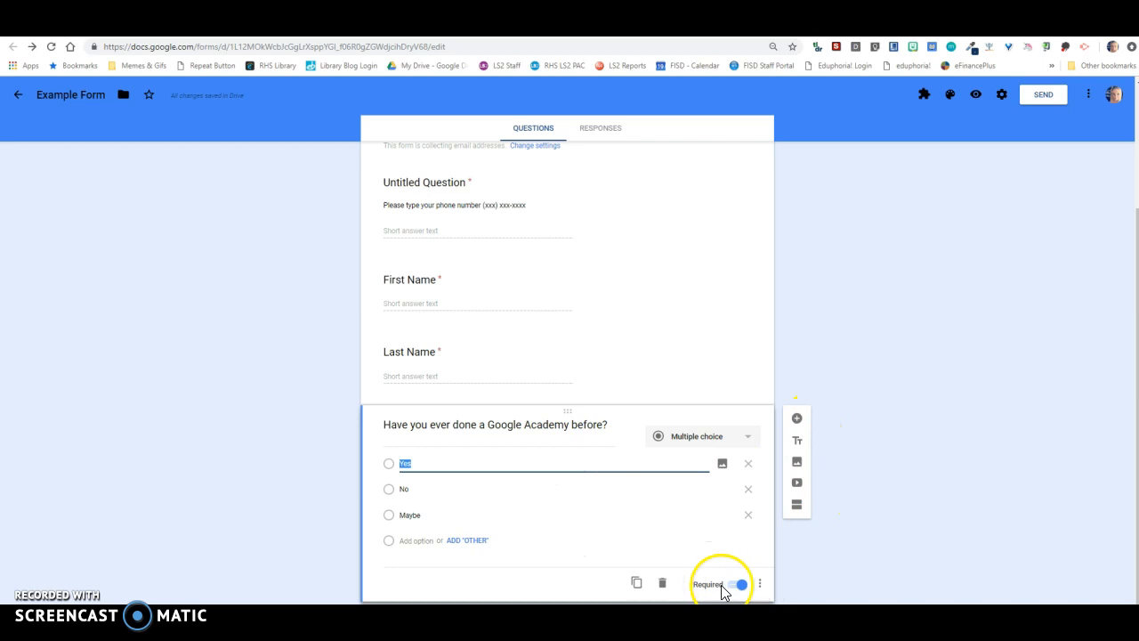
left_click(761, 586)
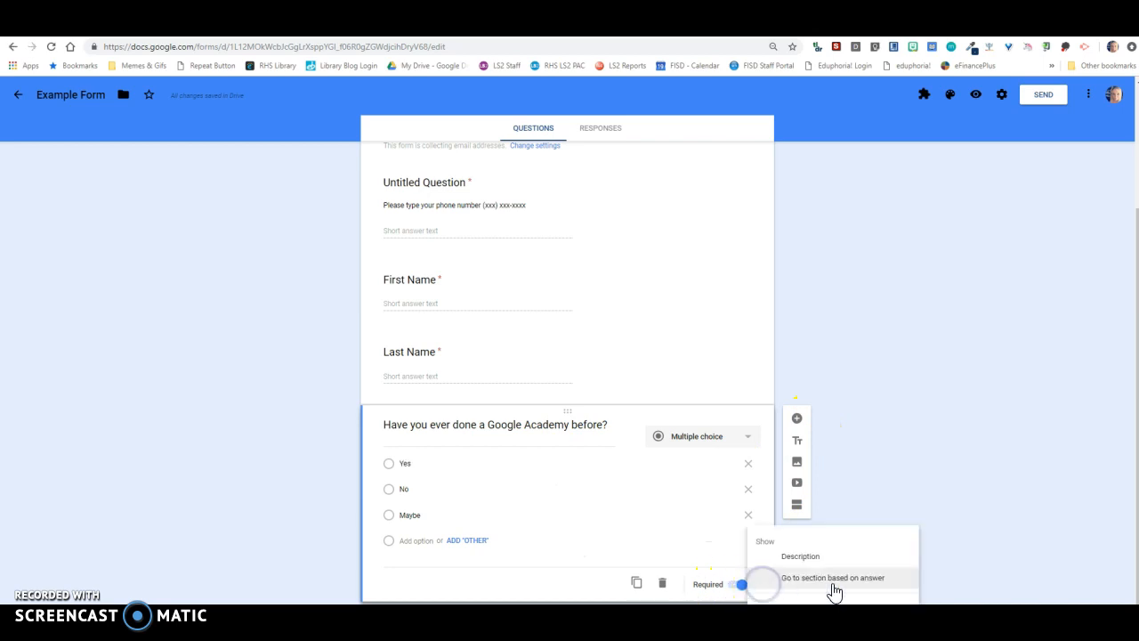
left_click(840, 580)
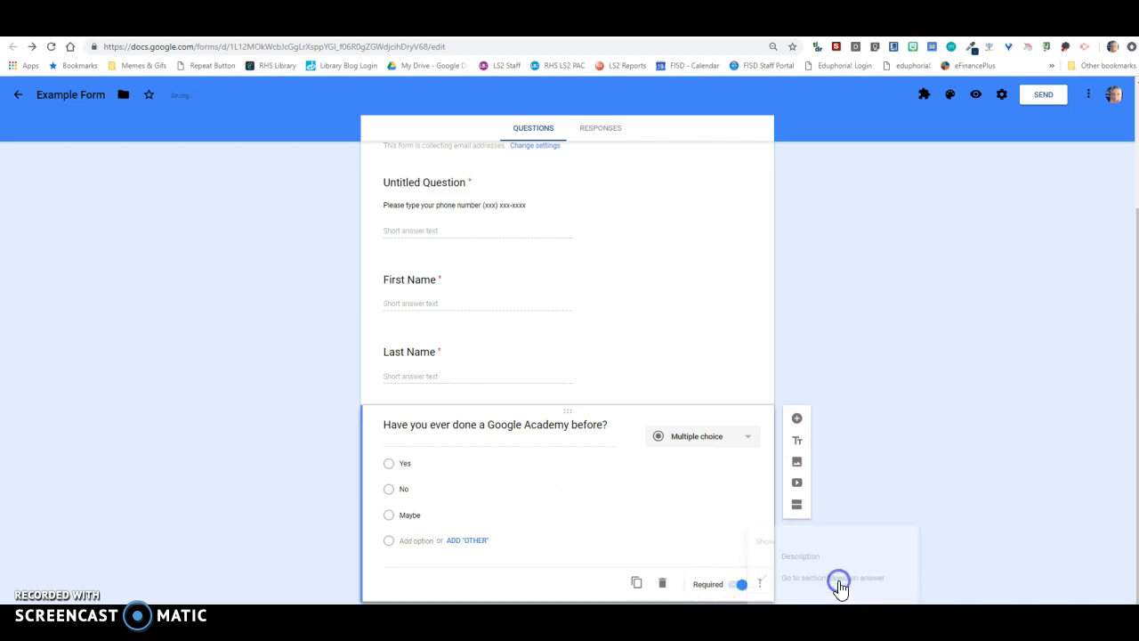
left_click(797, 418)
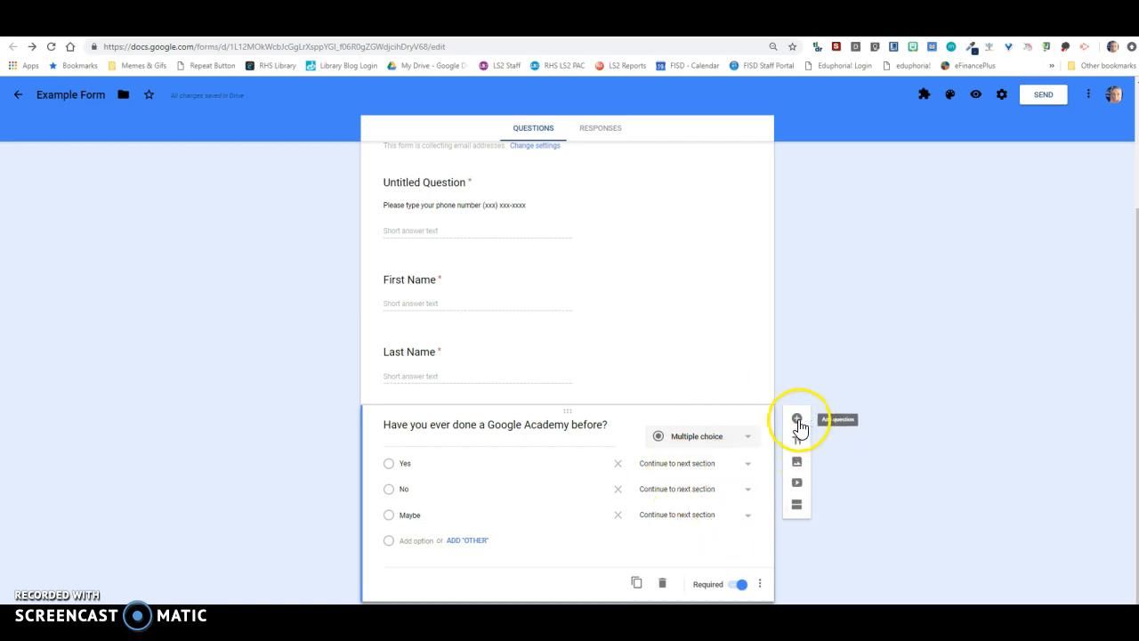
left_click(802, 443)
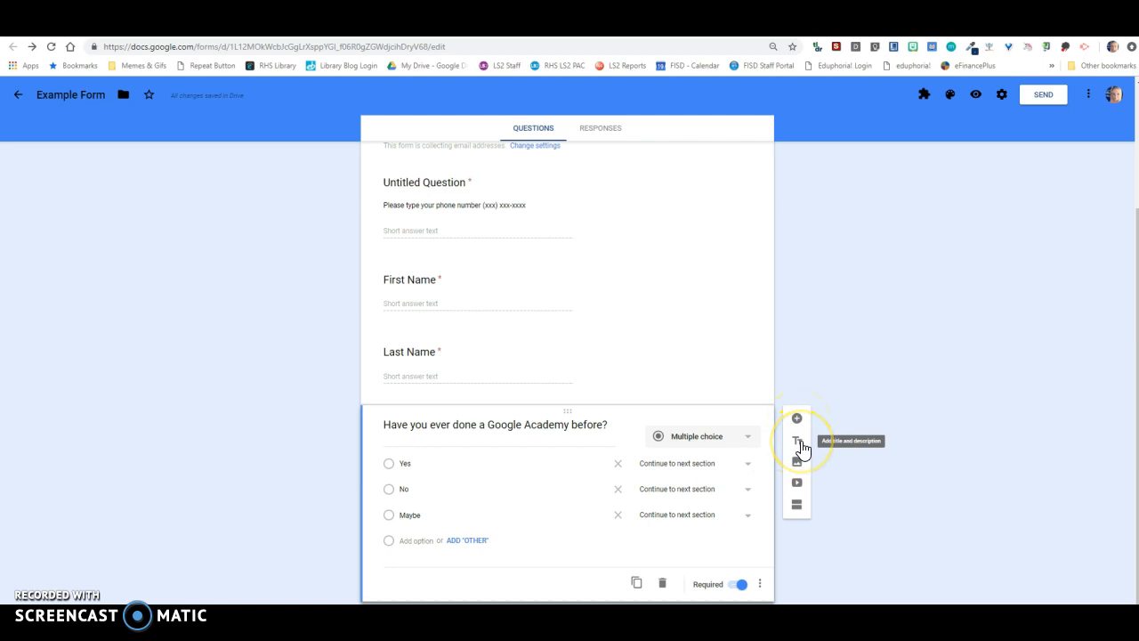
left_click(798, 465)
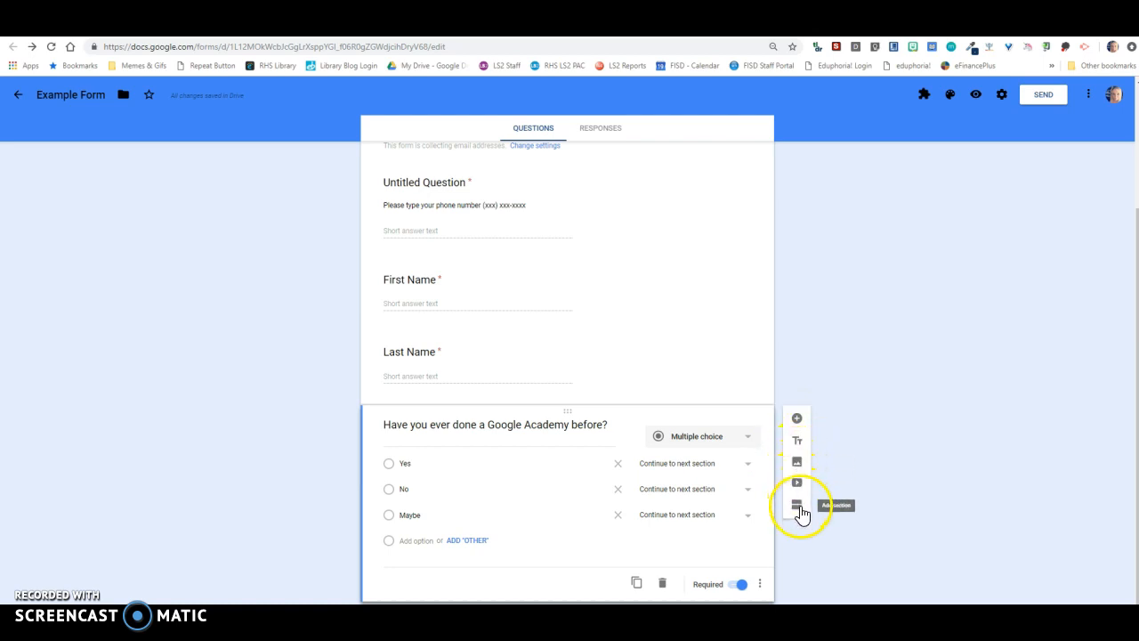
- Add a new section after the Google Academy question and title it "Google Academy Rocks!"
left_click(797, 507)
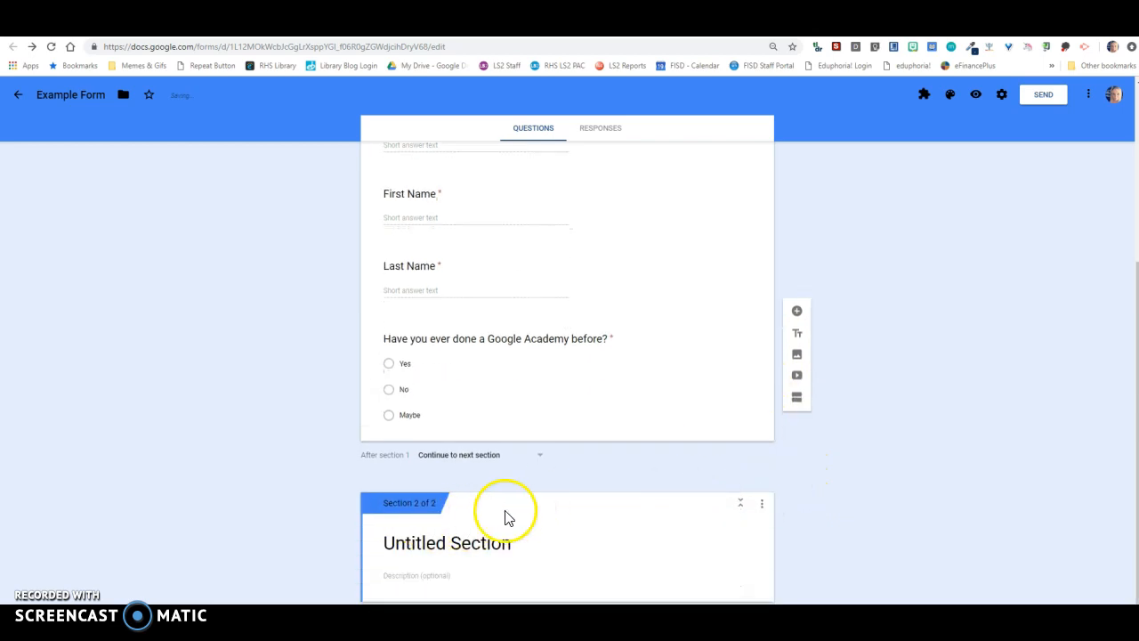
left_click(637, 383)
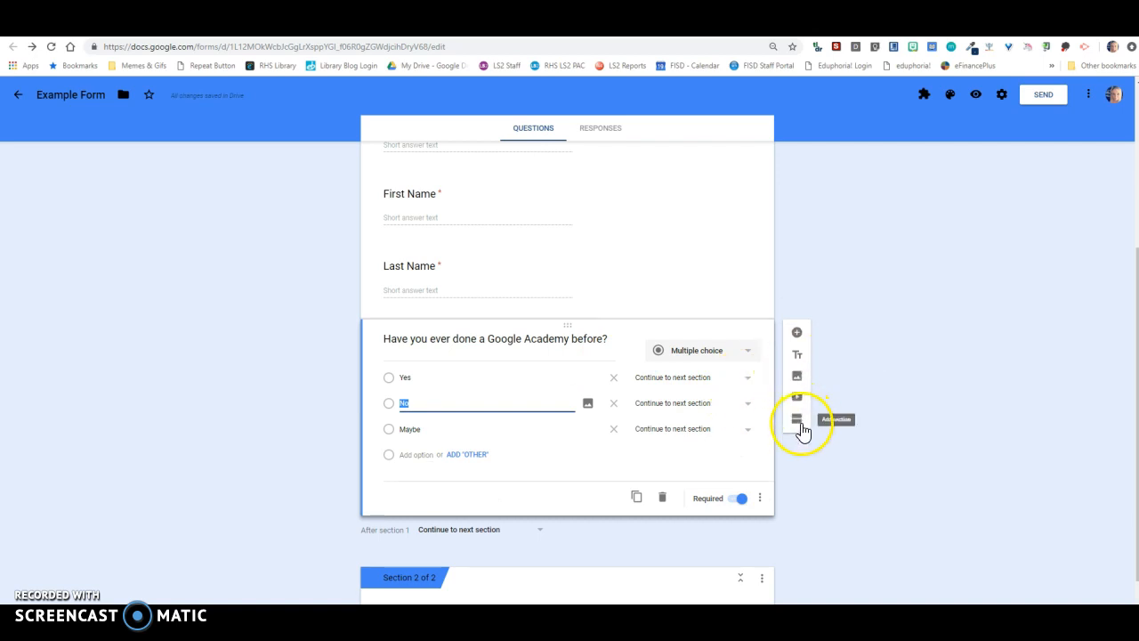
scroll(611, 512, "down", 1)
left_click(507, 542)
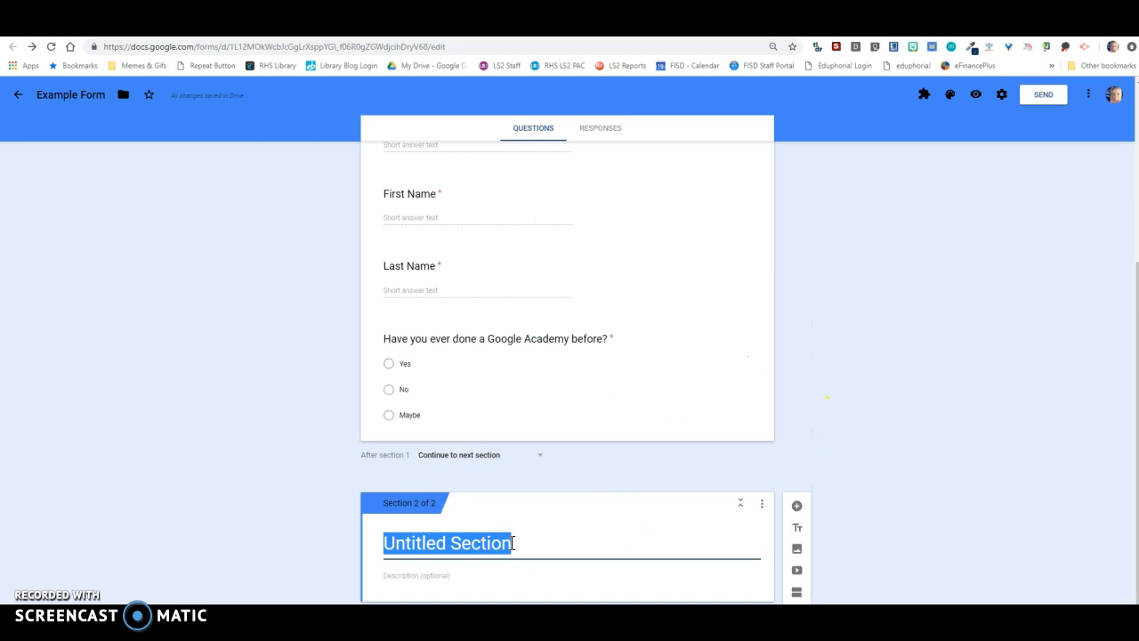
type("Google Academy Rocks!")
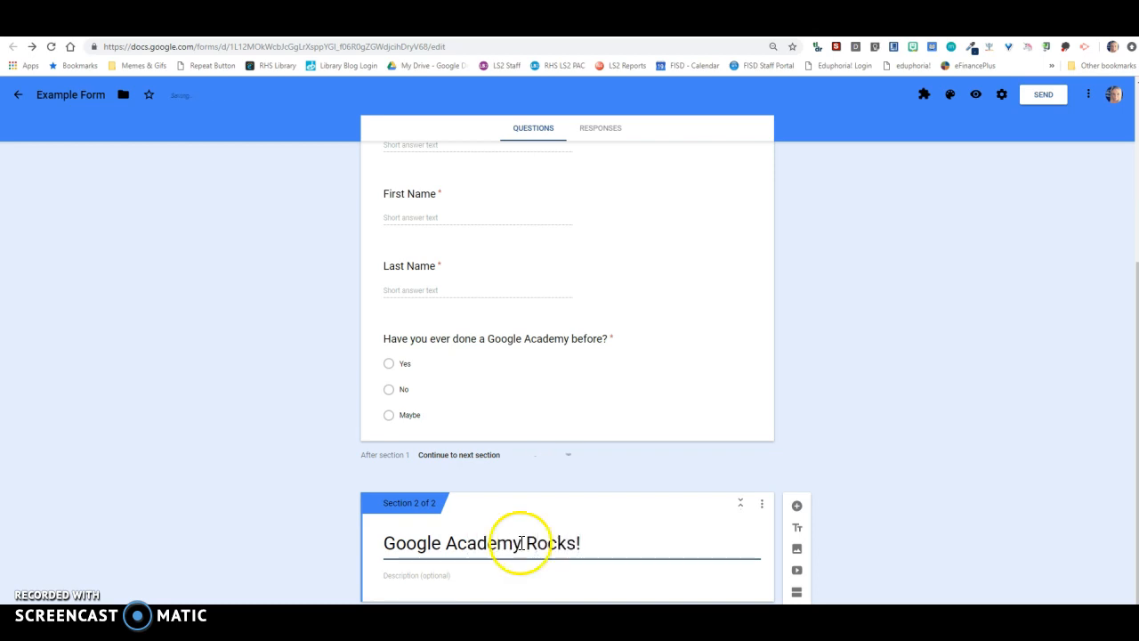
- Add a third section after Google Academy Rocks! and title it "Never been!"
left_click(879, 526)
left_click(799, 593)
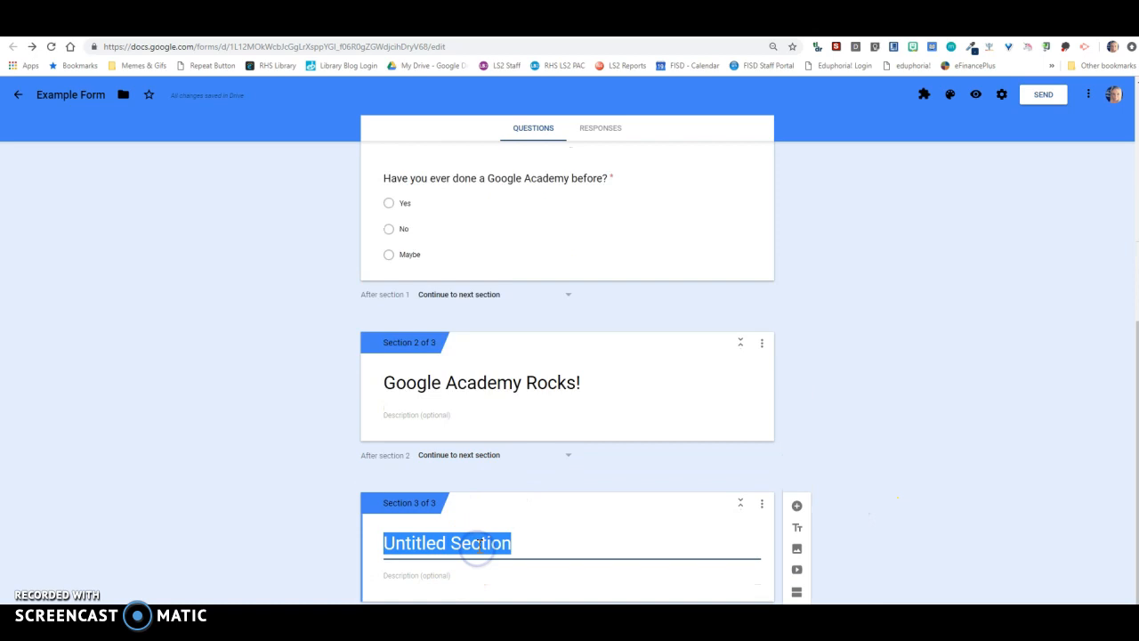
type("Never been!")
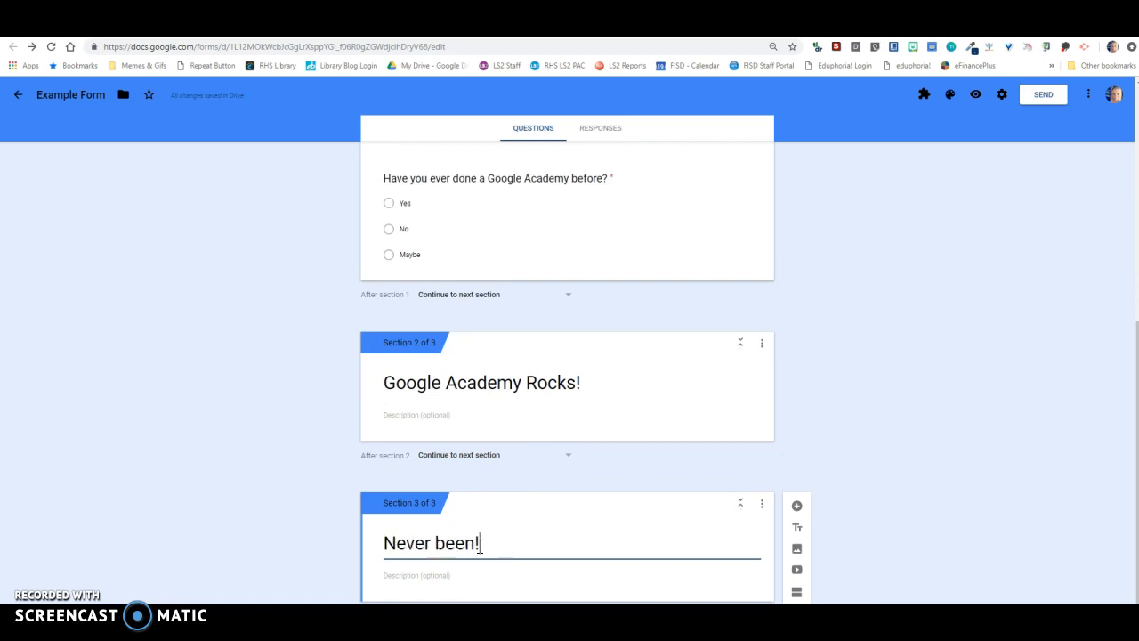
- Route Yes to section 2 (Google Academy Rocks!) and No to section 3 (Never been!), and remove the Maybe option
left_click(621, 219)
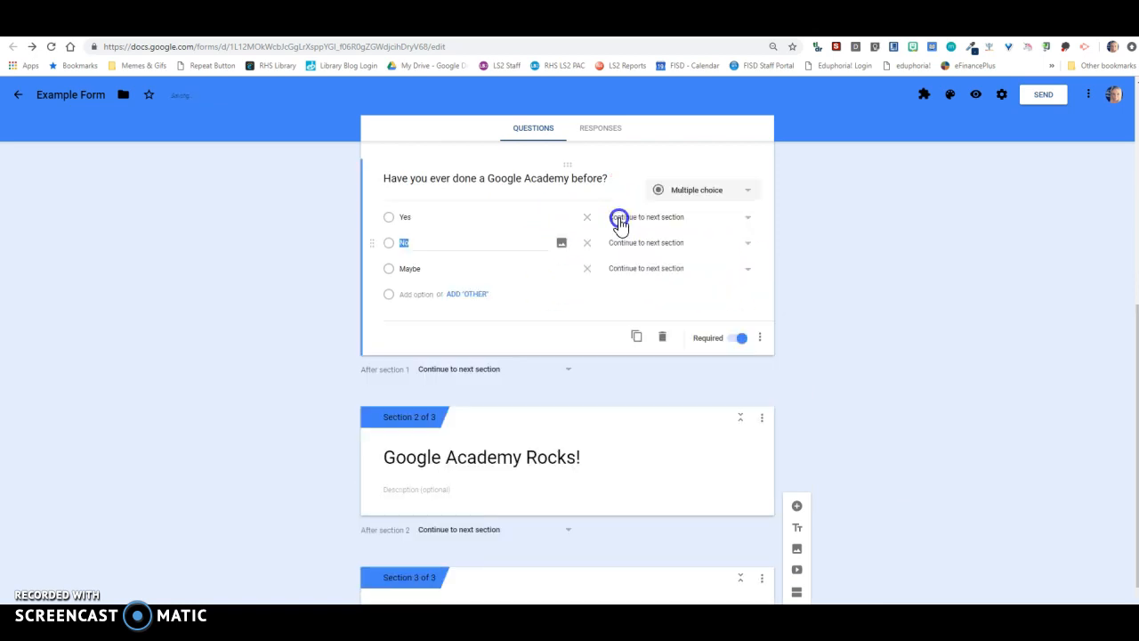
left_click(748, 218)
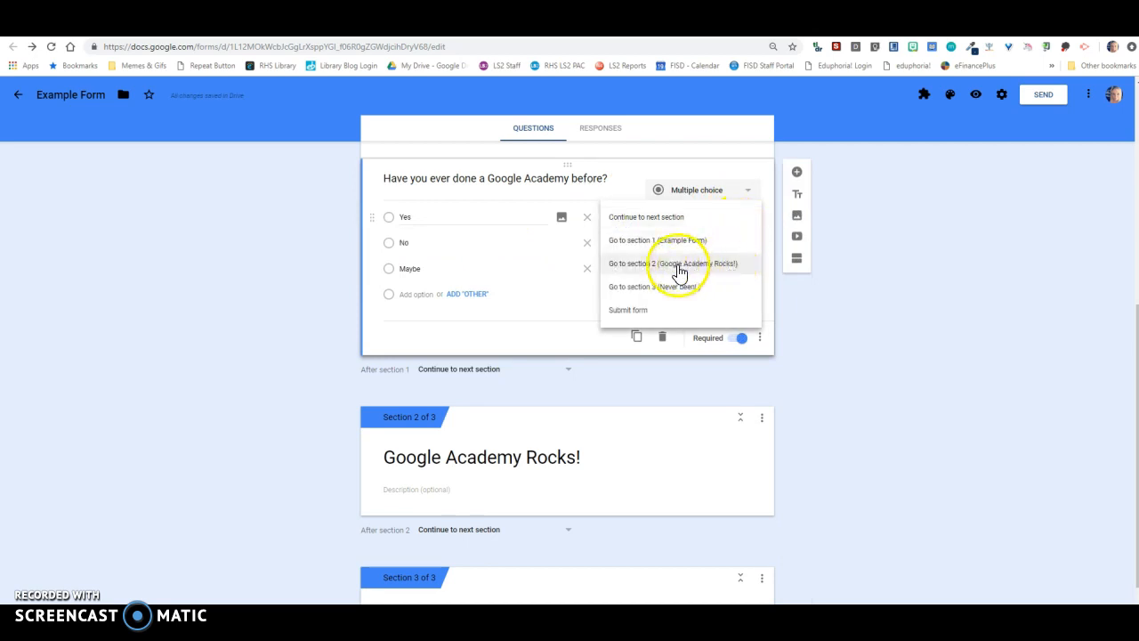
left_click(712, 264)
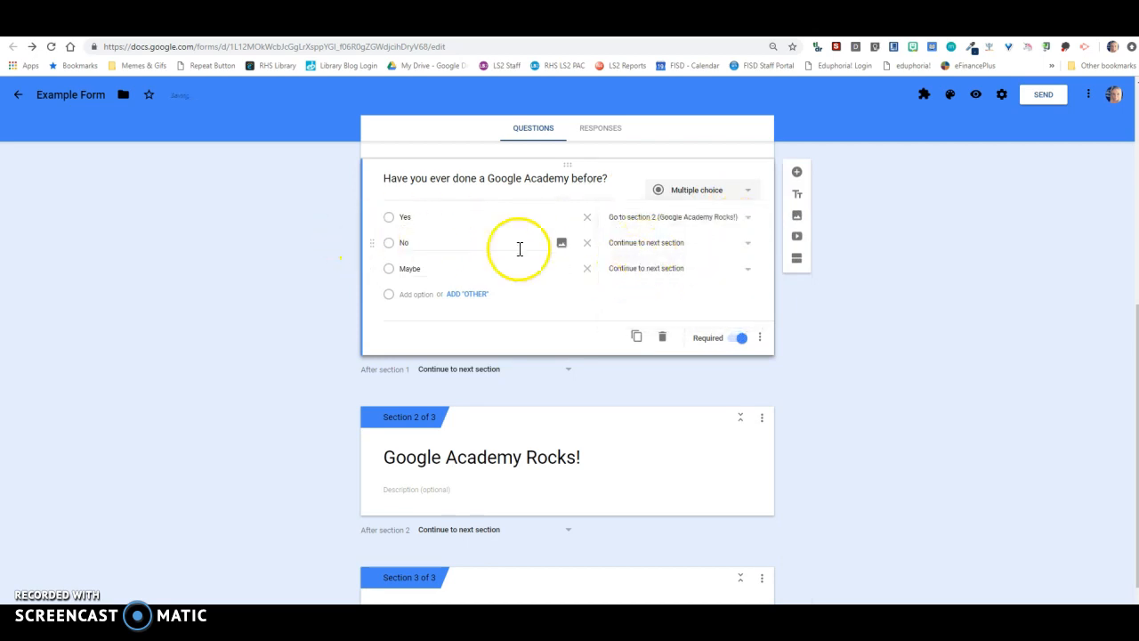
left_click(748, 247)
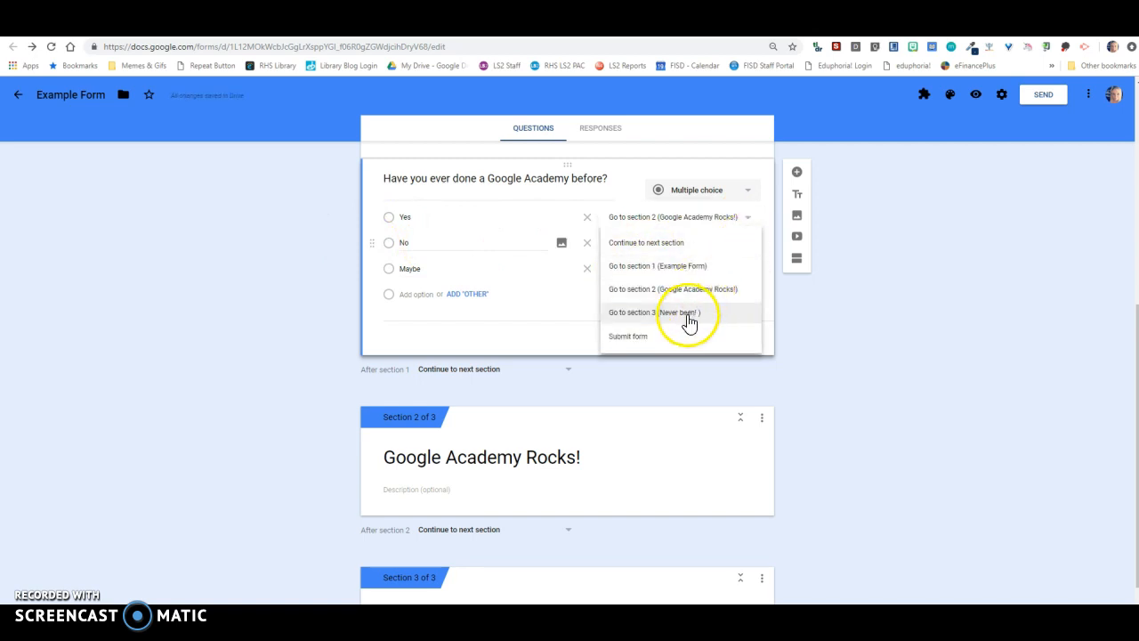
left_click(685, 314)
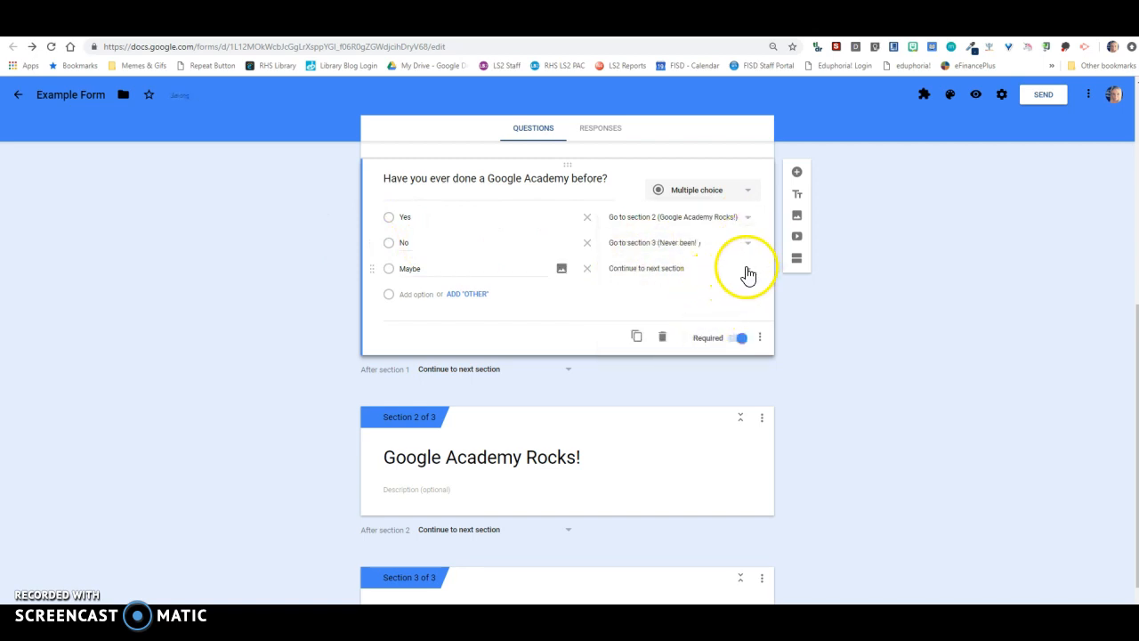
left_click(587, 268)
- Enter "Love Google Academies" as the description of the Google Academy Rocks! section
scroll(884, 352, "down", 1)
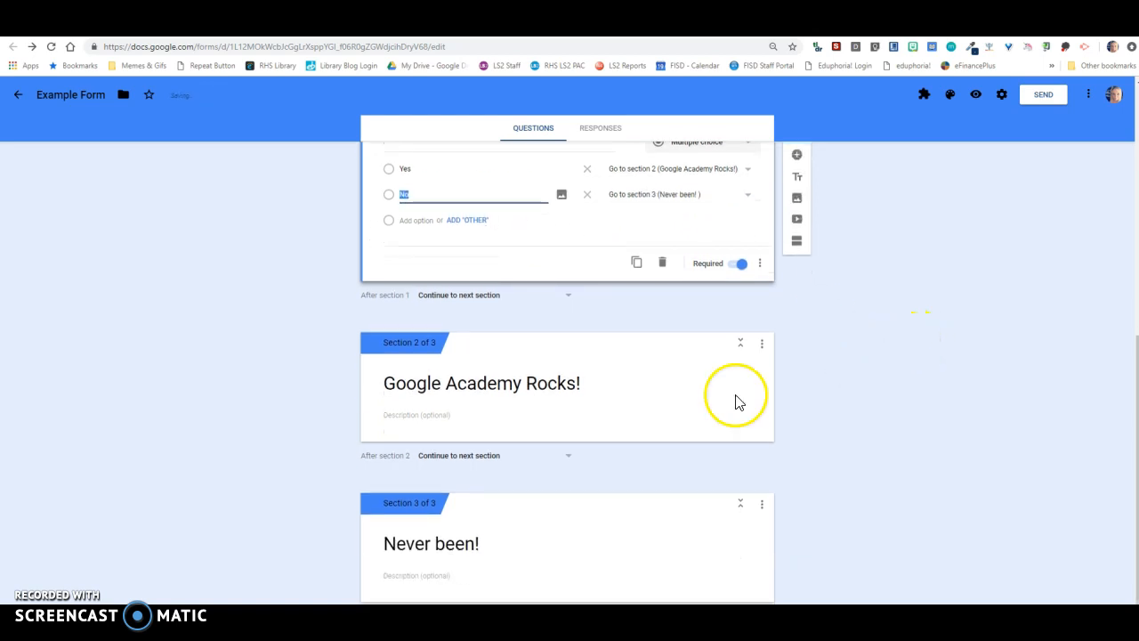
left_click(443, 415)
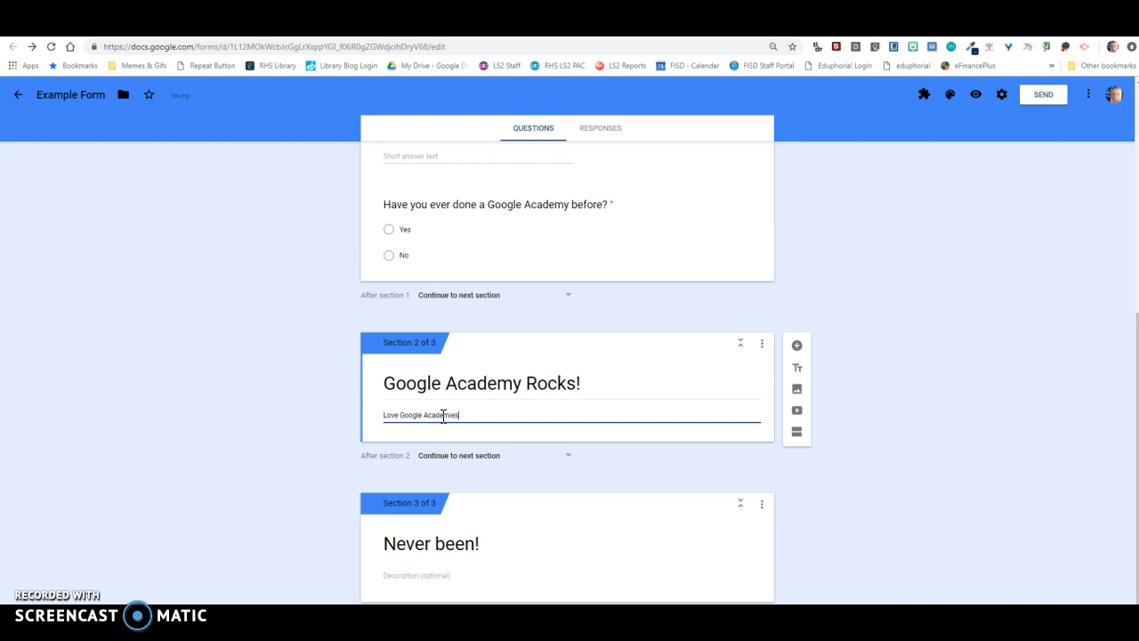
- Enter "I want to learn more!" as the description of the Never been! section
left_click(449, 575)
type("I want to learn more!")
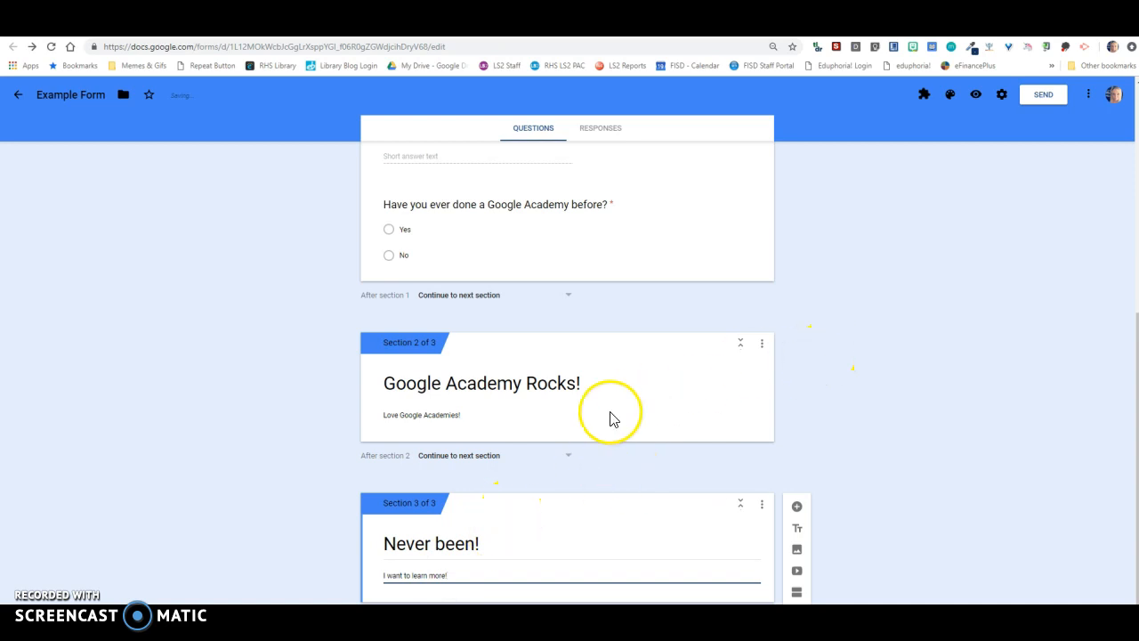
- Add the multiple-choice question "Which one have you been to?" to the Google Academy Rocks! section with options Keep, Slides, Hangouts and Forms
left_click(557, 435)
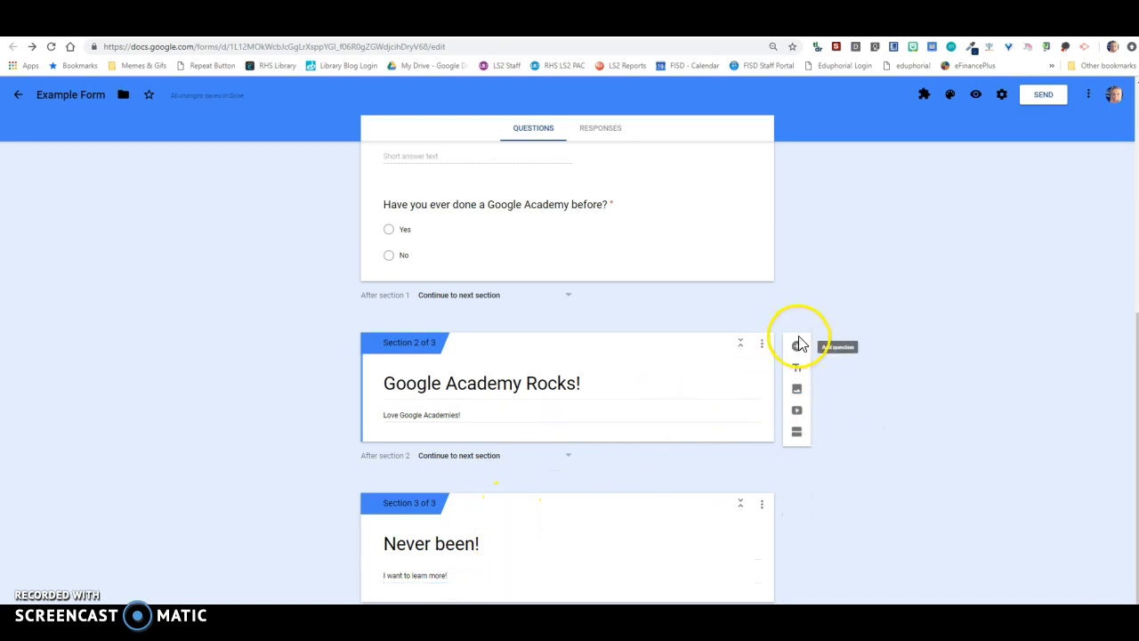
left_click(797, 347)
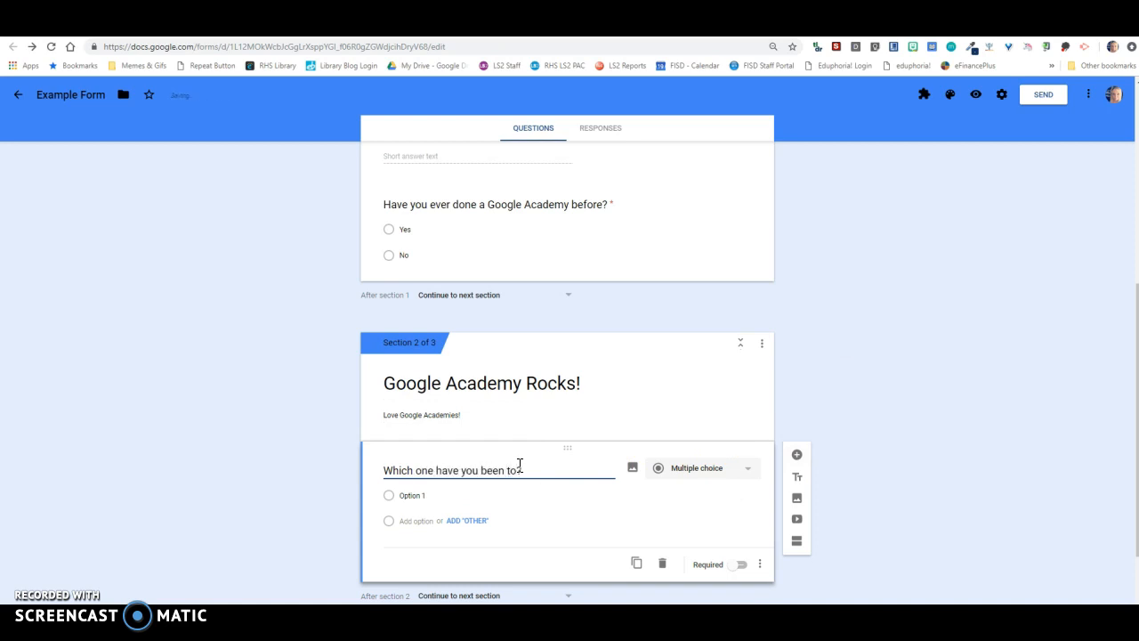
scroll(502, 471, "down", 1)
left_click(476, 438)
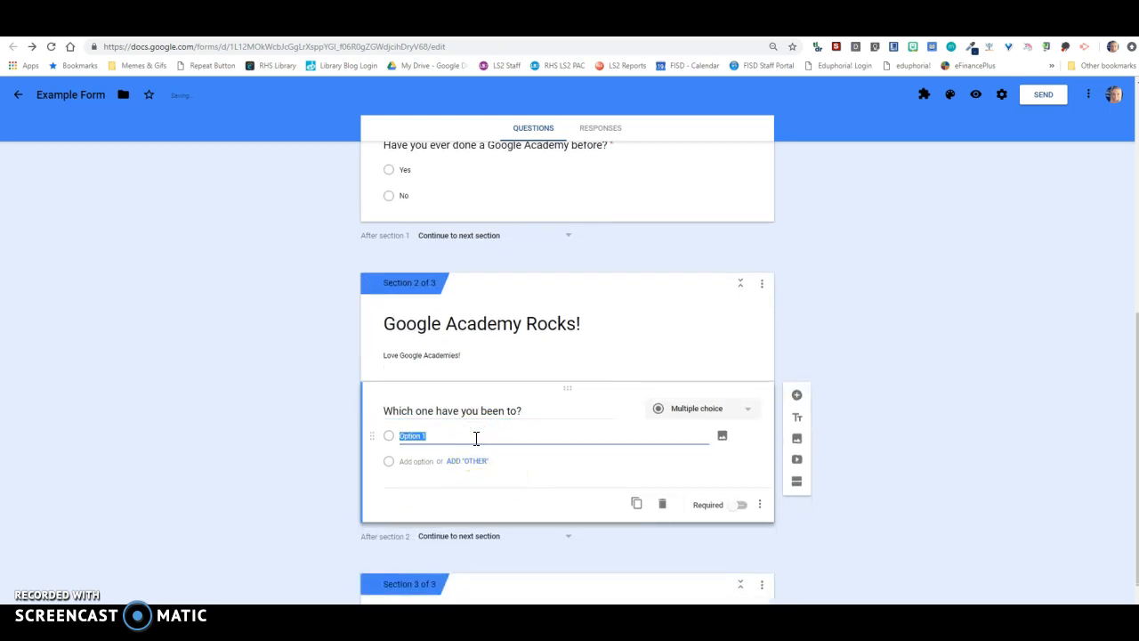
left_click(437, 466)
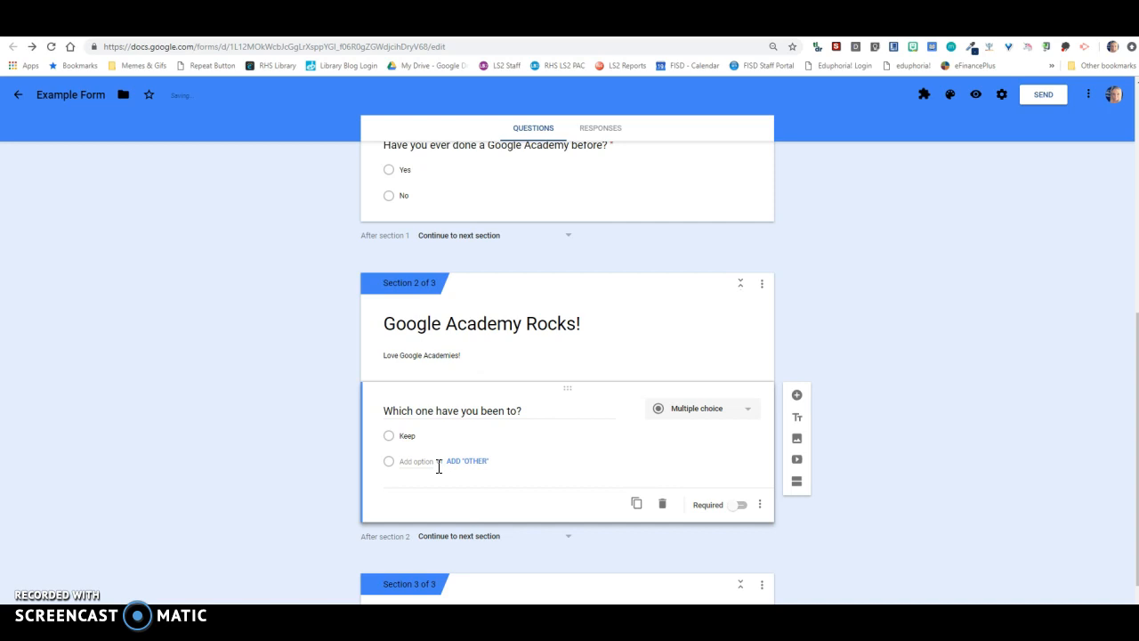
left_click(418, 461)
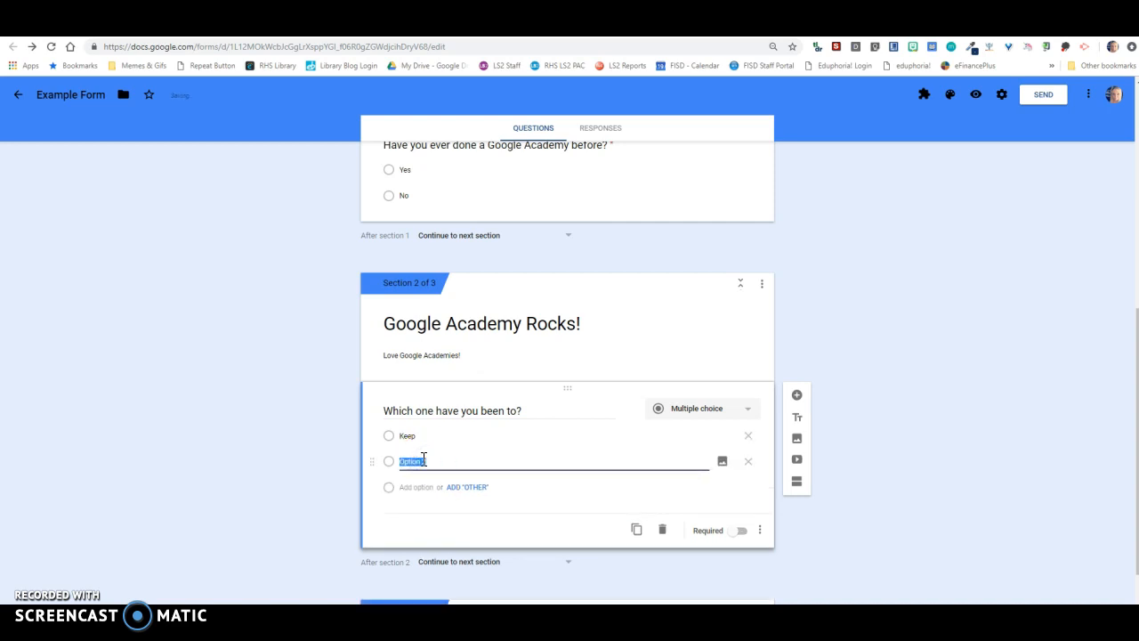
left_click(421, 487)
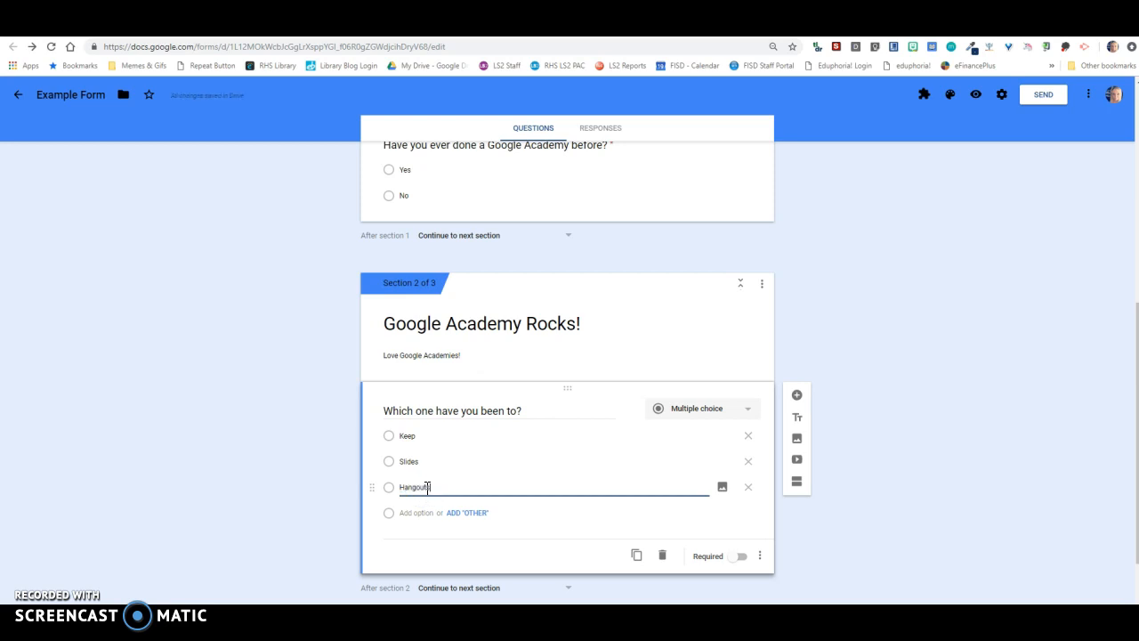
left_click(429, 513)
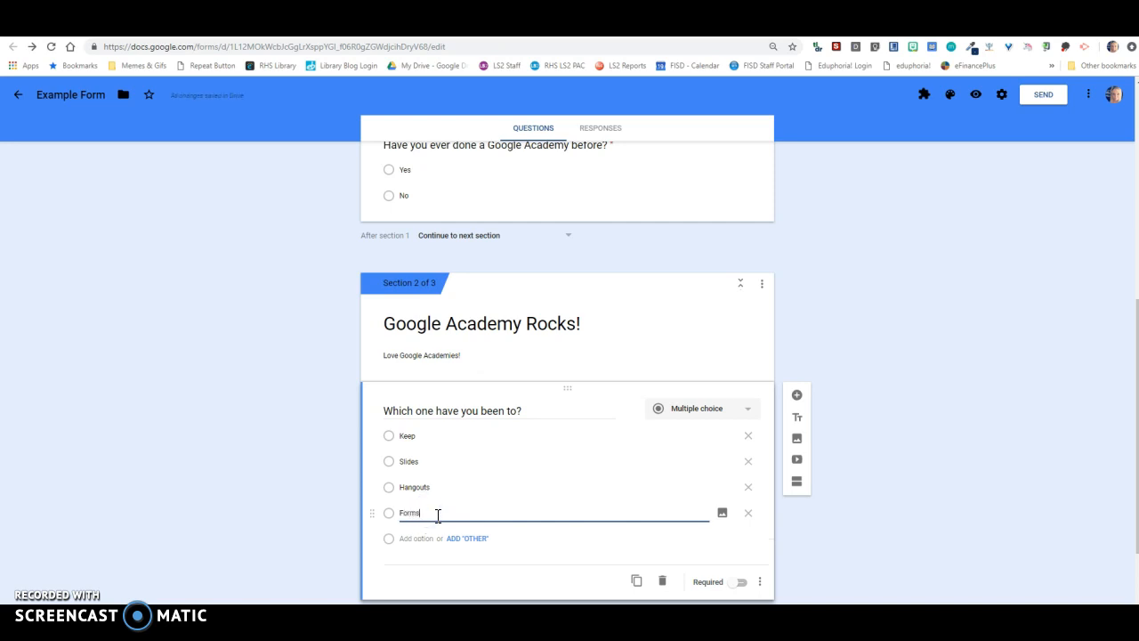
- Add the short-answer question "What would you like to learn?" to the Never been! section
scroll(487, 516, "down", 2)
left_click(455, 576)
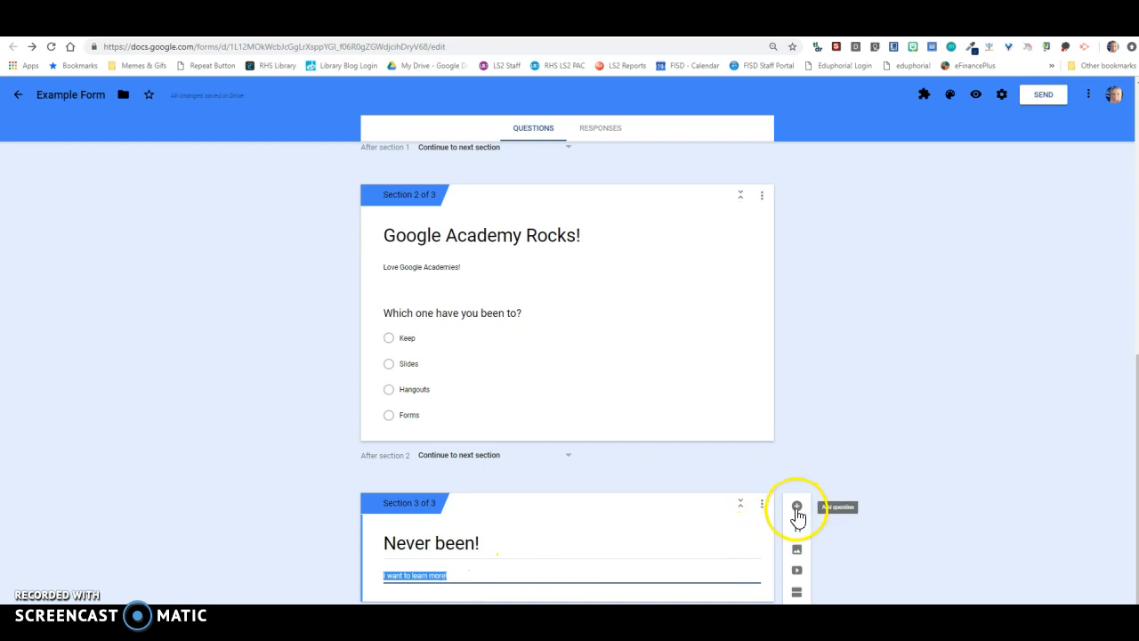
left_click(798, 509)
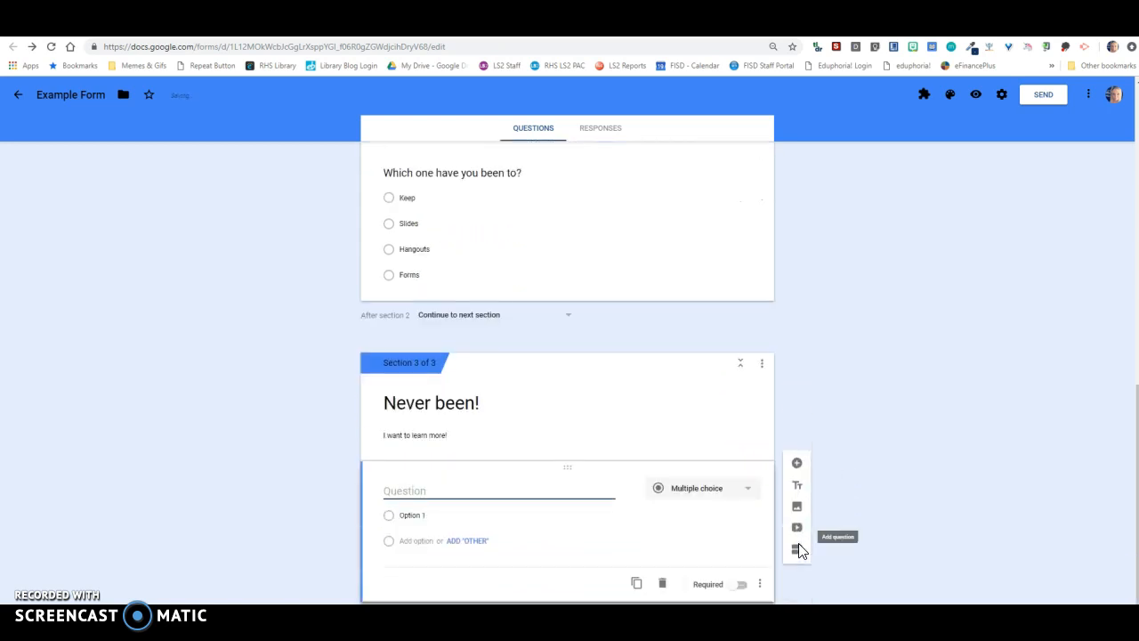
left_click(496, 497)
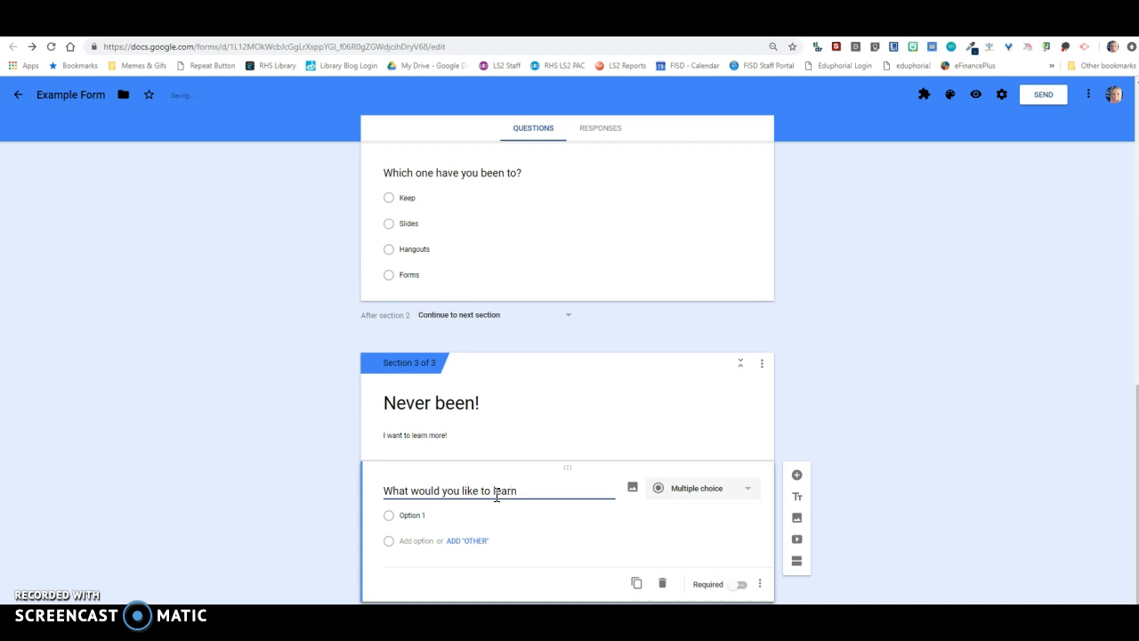
left_click(748, 496)
left_click(709, 333)
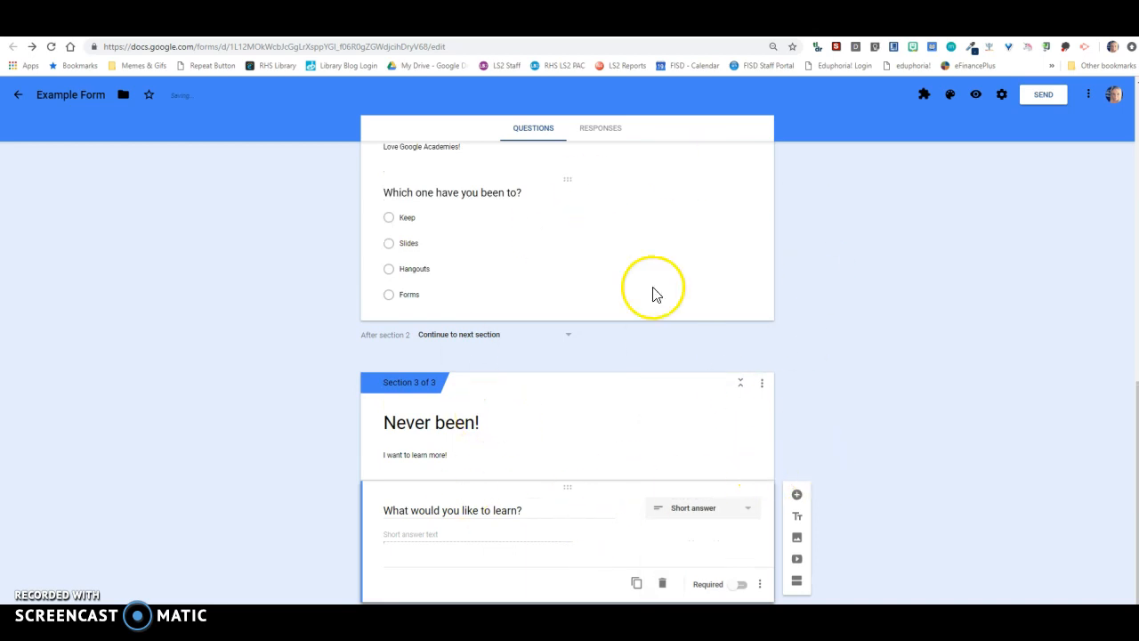
- Preview the form and fill in the respondent's email address, phone number, first name and last name
scroll(654, 503, "up", 5)
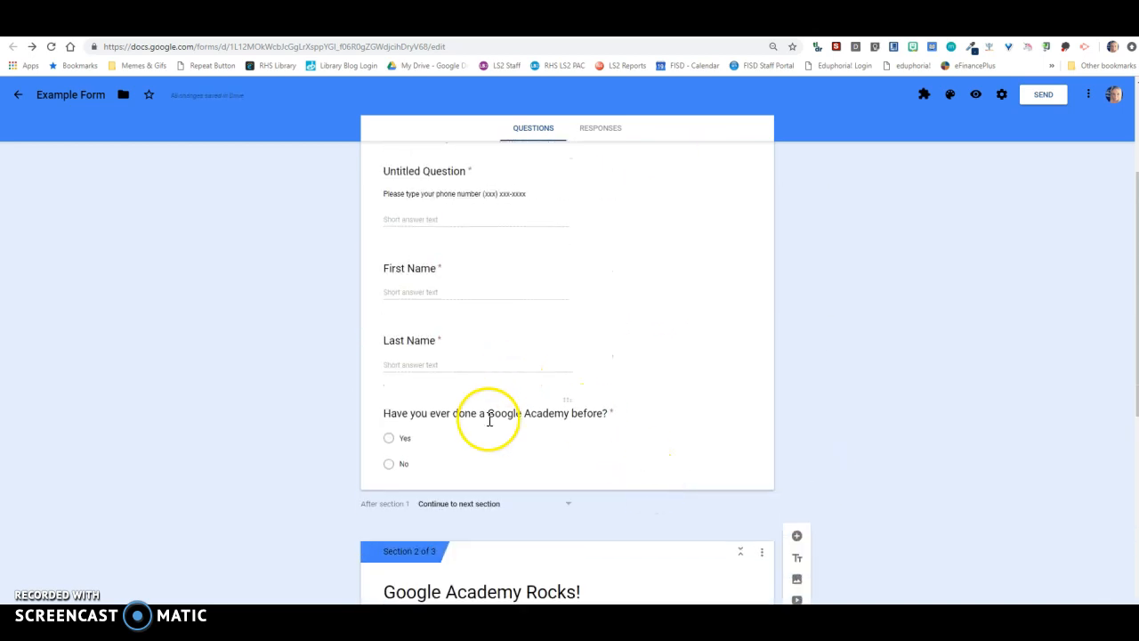
scroll(543, 498, "down", 3)
scroll(623, 419, "up", 5)
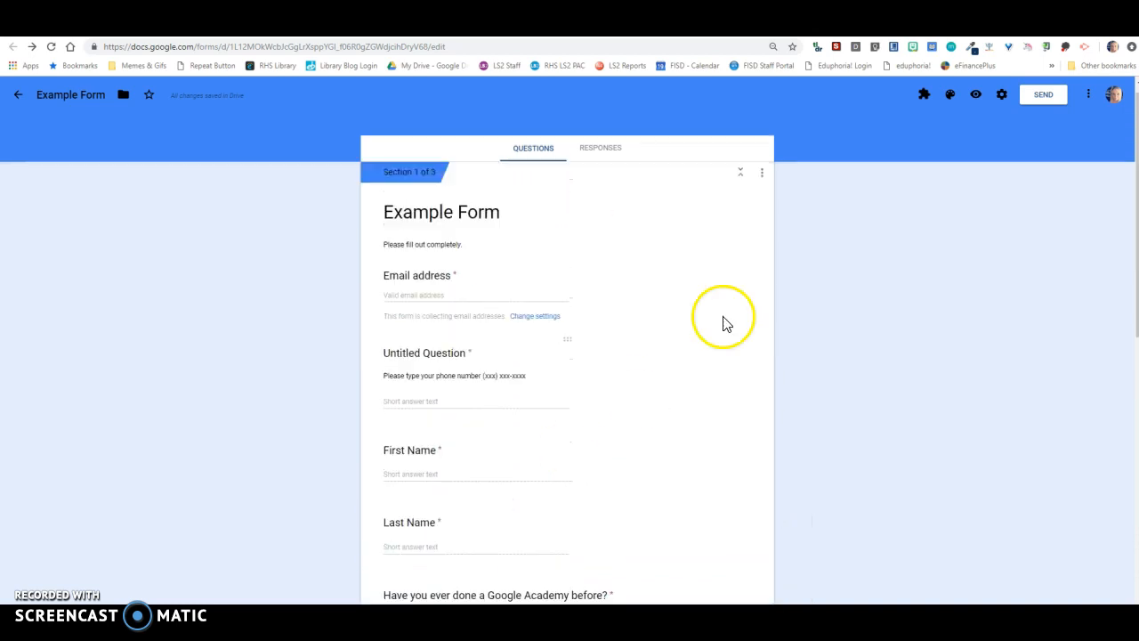
left_click(976, 95)
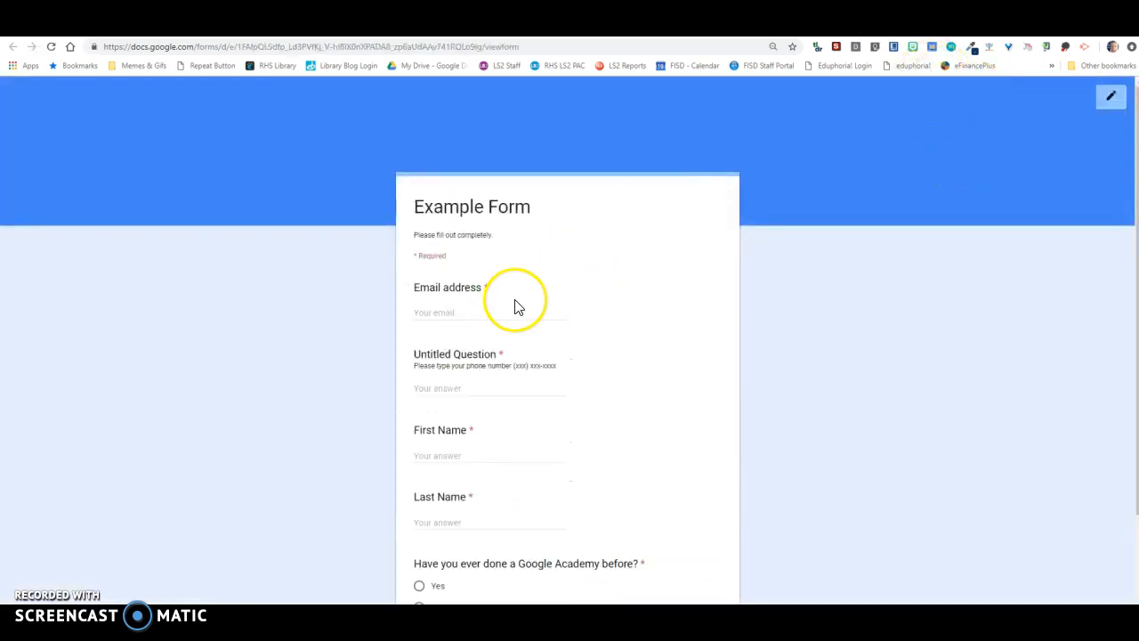
scroll(515, 303, "down", 2)
left_click(504, 169)
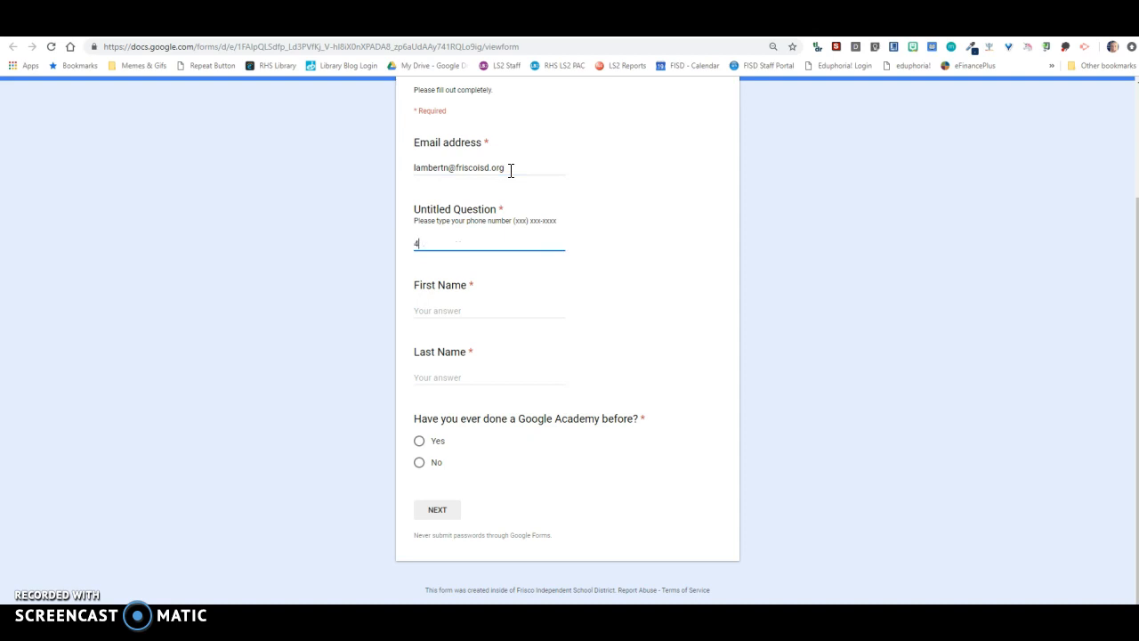
key("BackSpace")
left_click(446, 242)
left_click(470, 312)
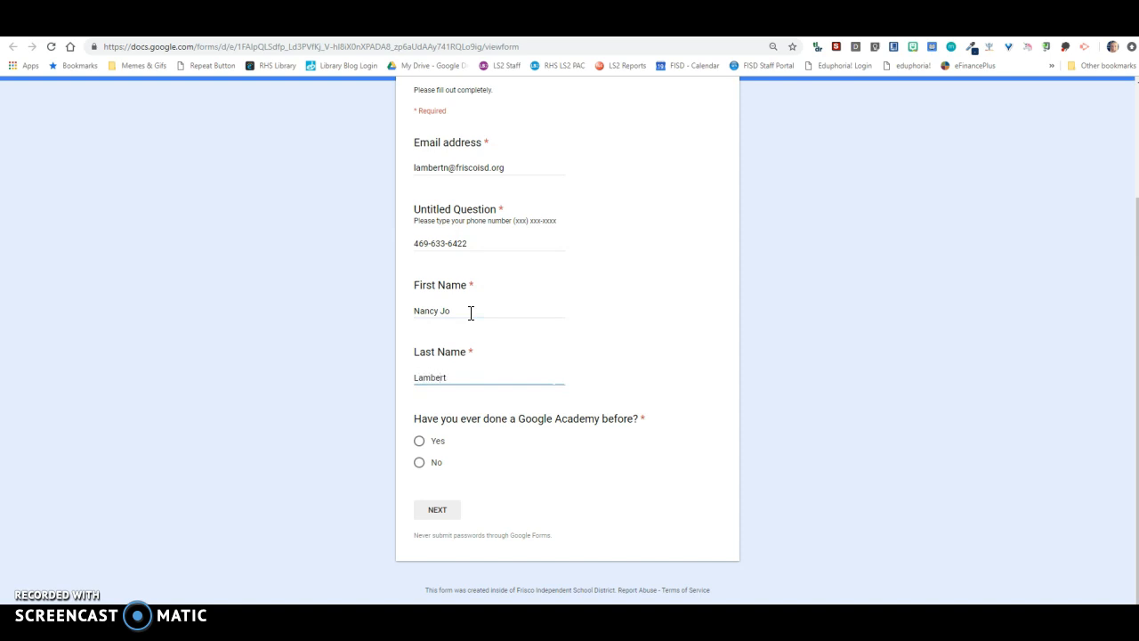
- Test the Yes path in the preview by answering Yes, choosing Hangouts in the Google Academy Rocks! section and continuing
left_click(420, 440)
left_click(437, 509)
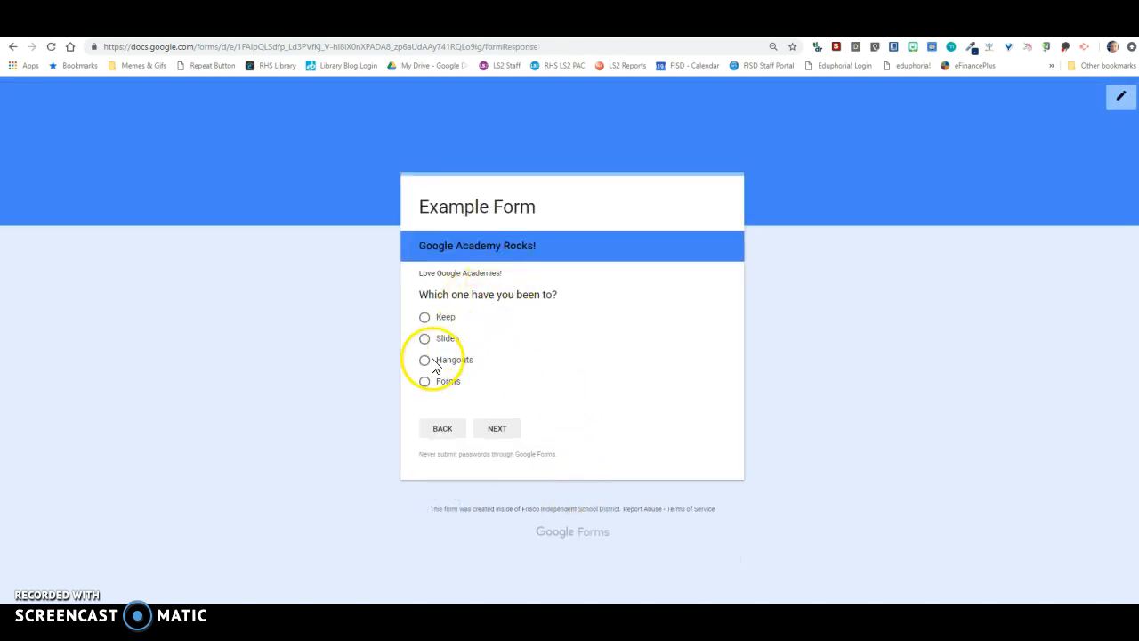
left_click(426, 321)
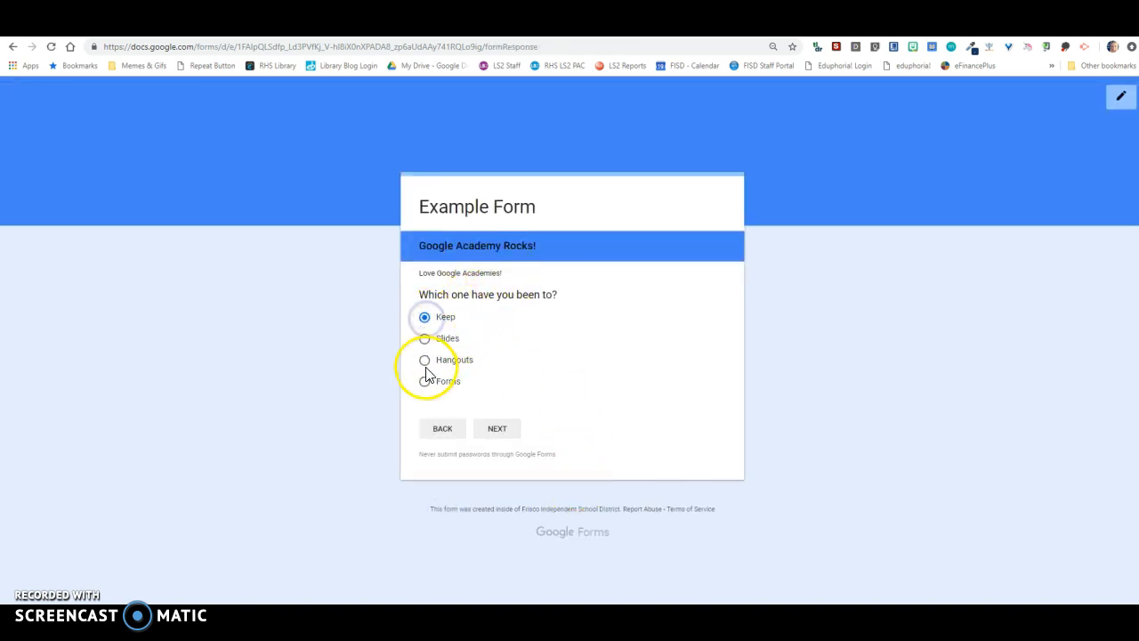
left_click(426, 361)
left_click(494, 430)
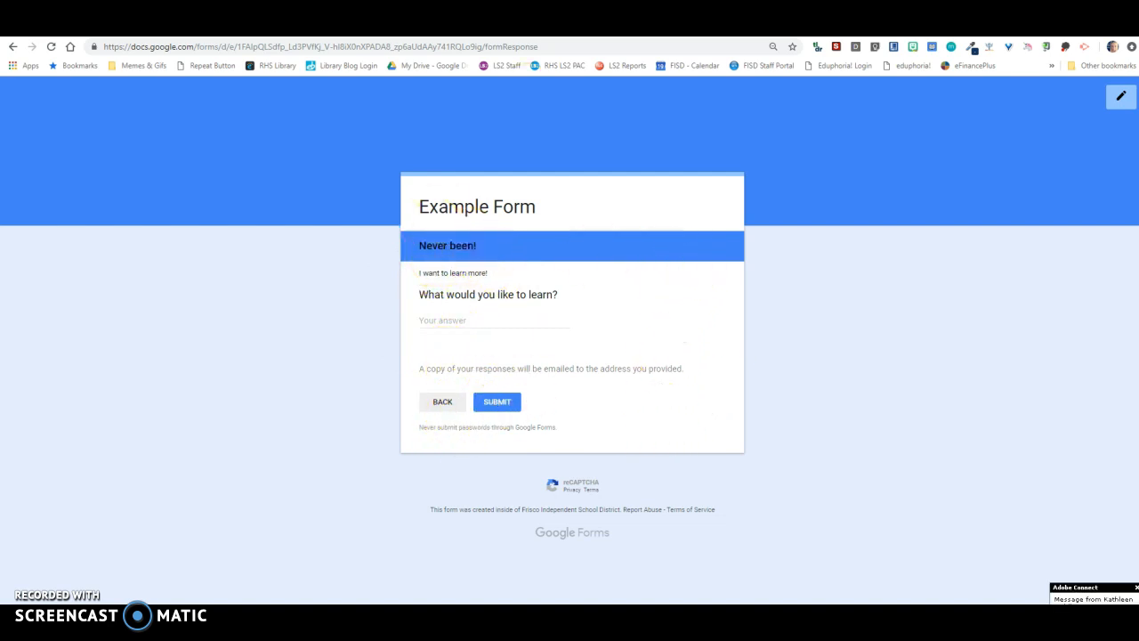
- Return to the form editor and set section 2 (Google Academy Rocks!) to submit the form after it
left_click(441, 25)
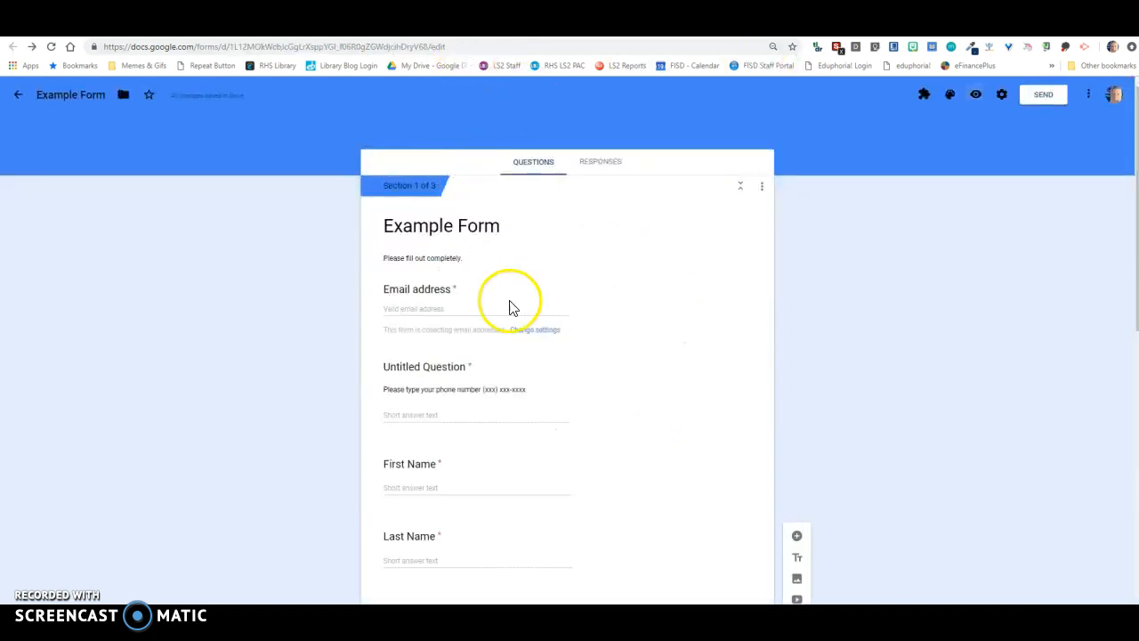
scroll(504, 390, "down", 8)
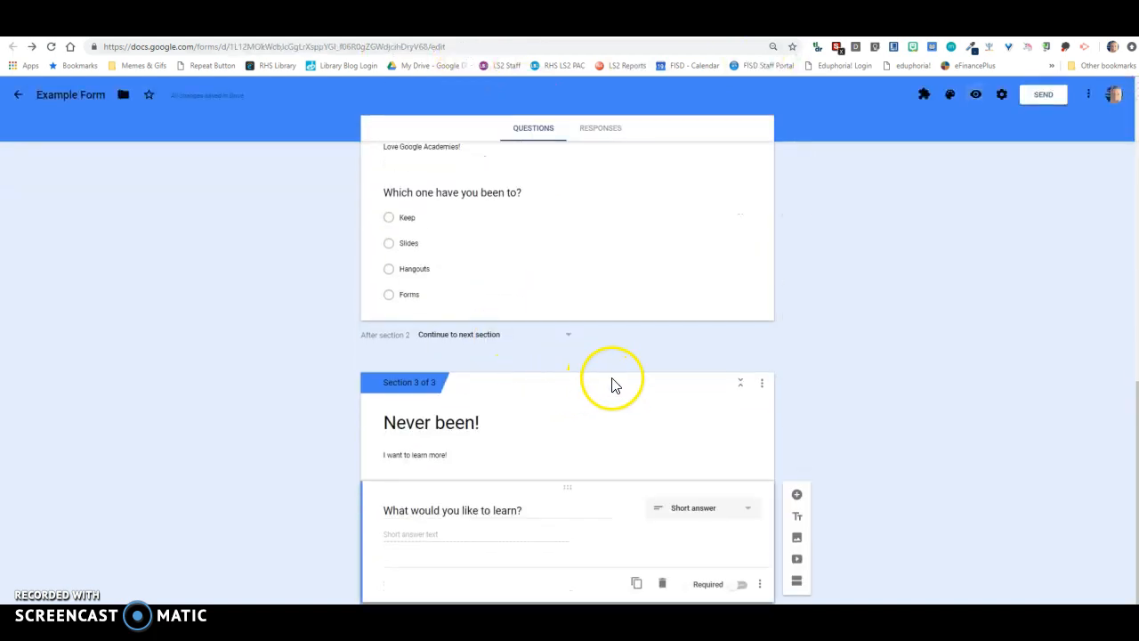
left_click(567, 335)
left_click(454, 437)
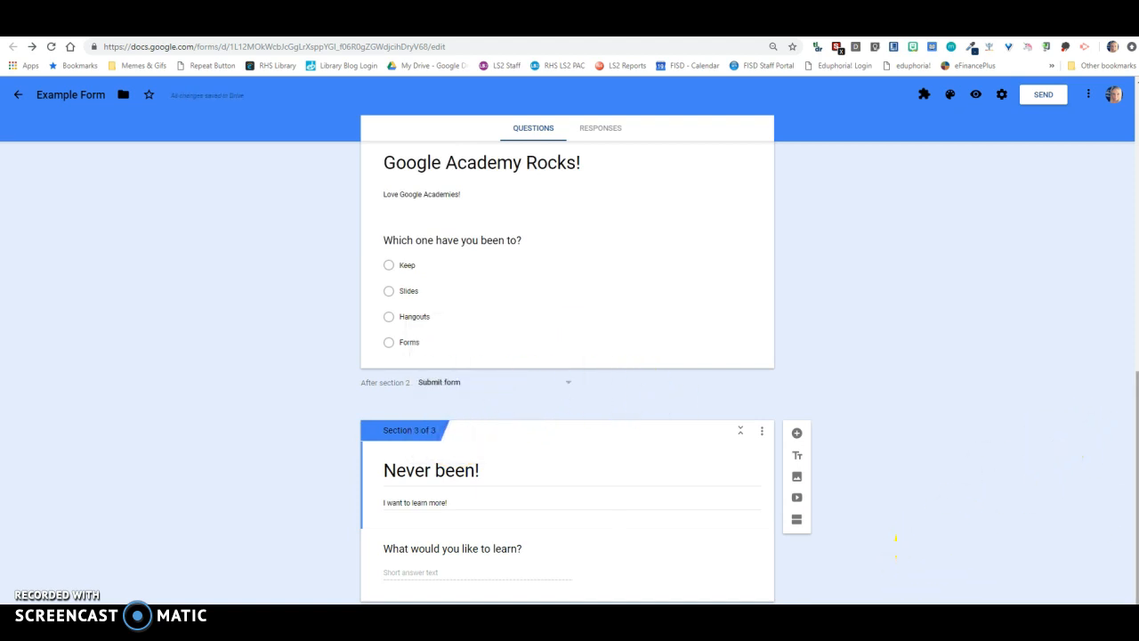
left_click(606, 547)
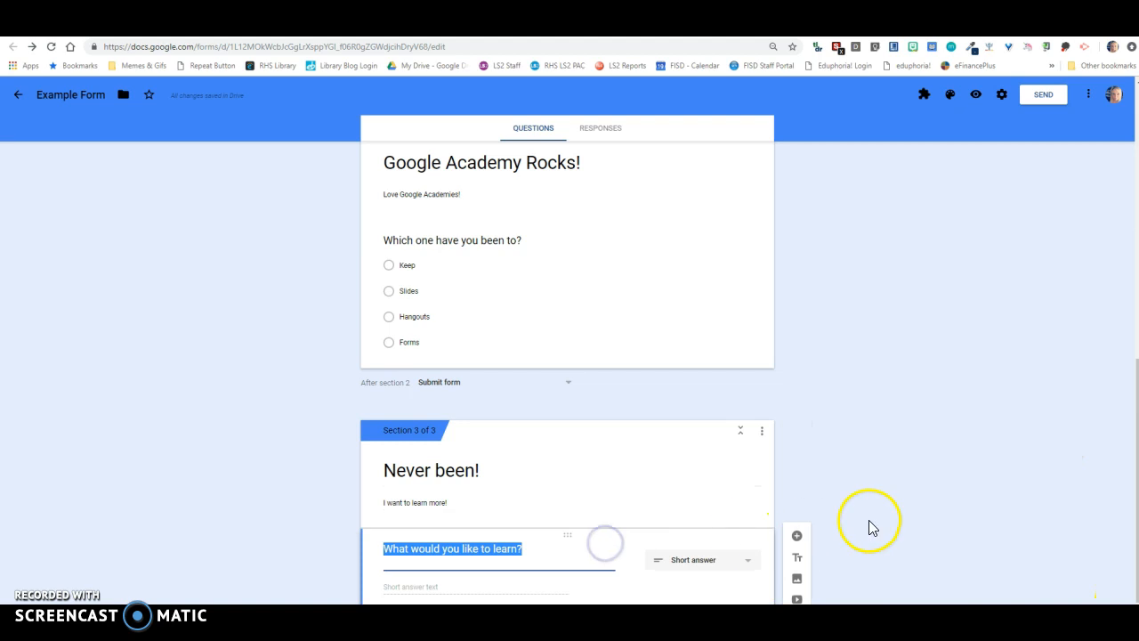
left_click(759, 583)
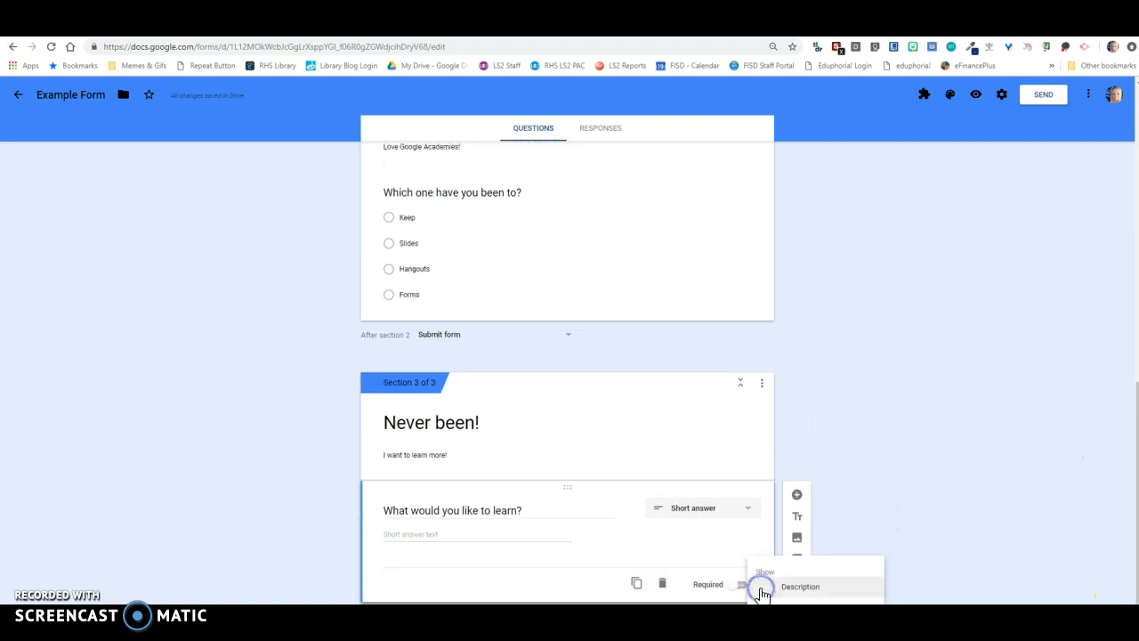
left_click(884, 520)
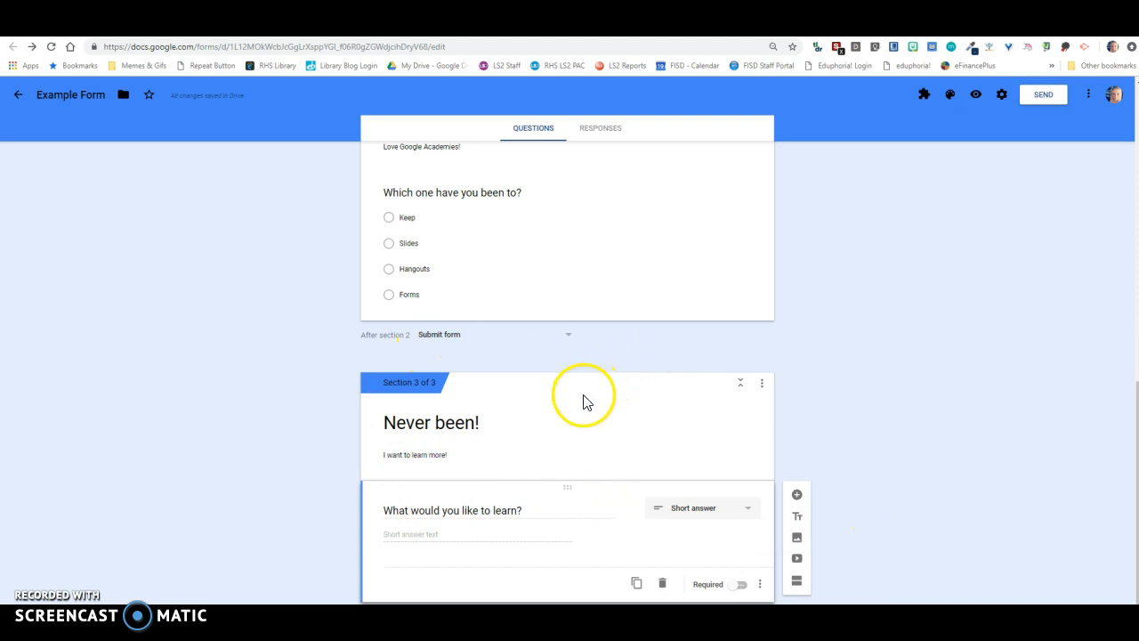
- Switch to the form preview and reload it to check the form from its first section
scroll(582, 399, "up", 3)
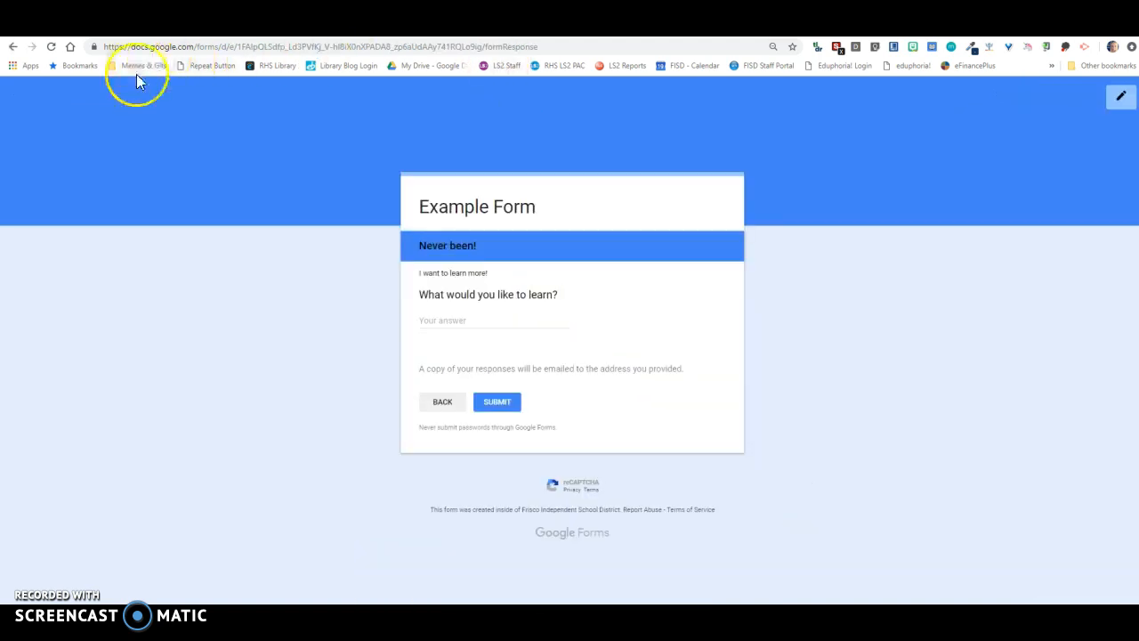
left_click(549, 47)
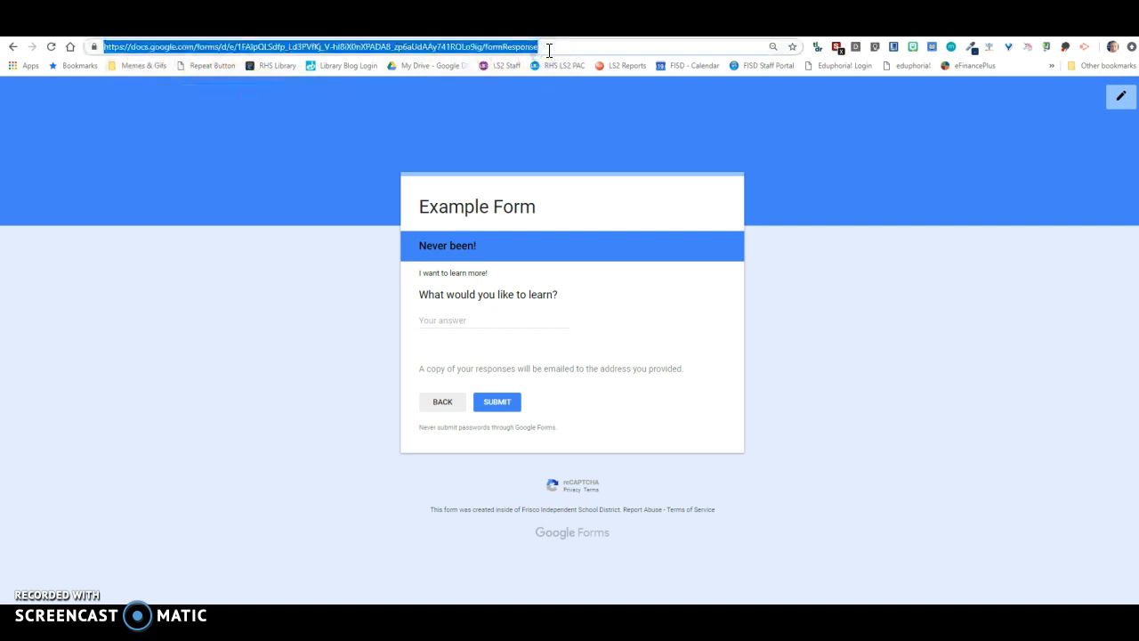
left_click(51, 46)
left_click(629, 118)
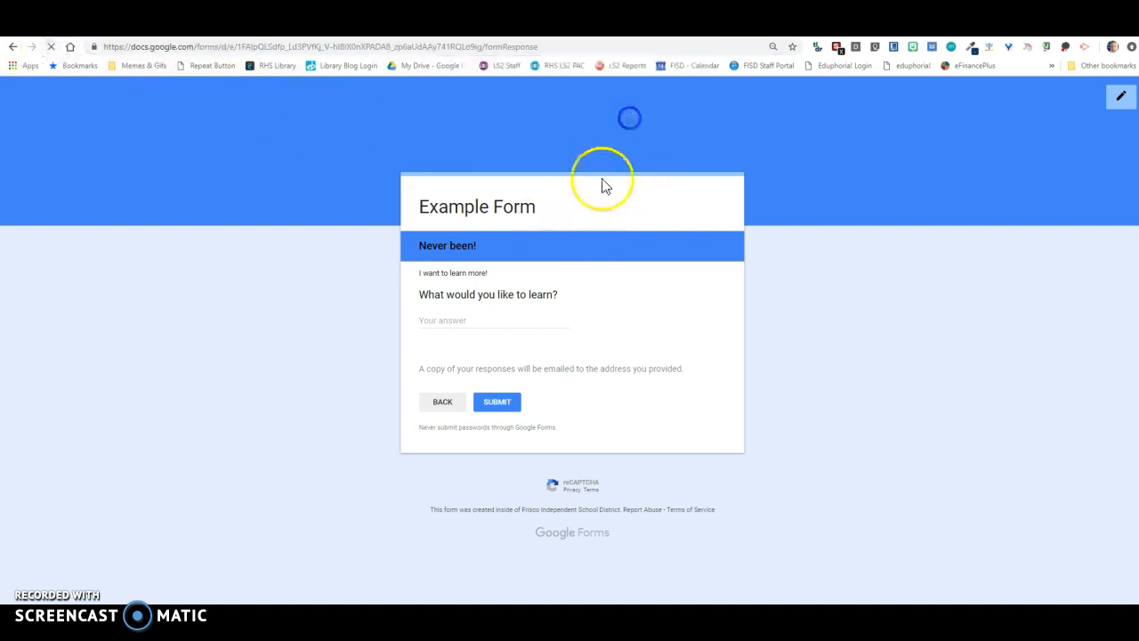
scroll(551, 294, "down", 2)
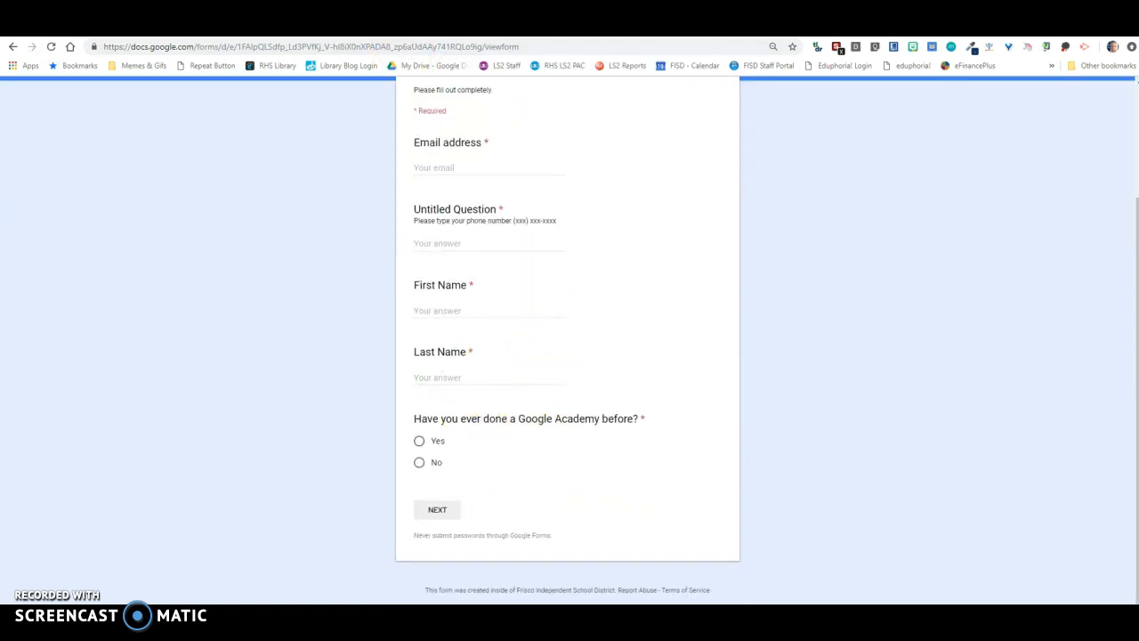
- Return to the form editor and change the "Which one have you been to?" question type to Checkboxes
key("ctrl+shift+Tab")
scroll(496, 452, "down", 3)
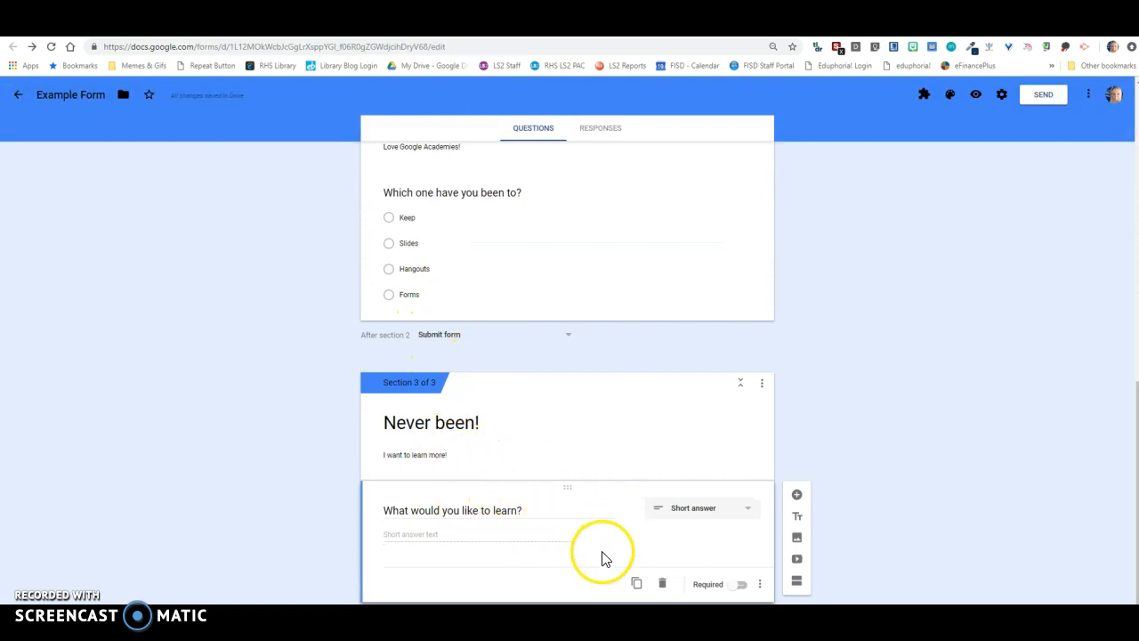
scroll(602, 542, "up", 3)
left_click(592, 418)
left_click(741, 437)
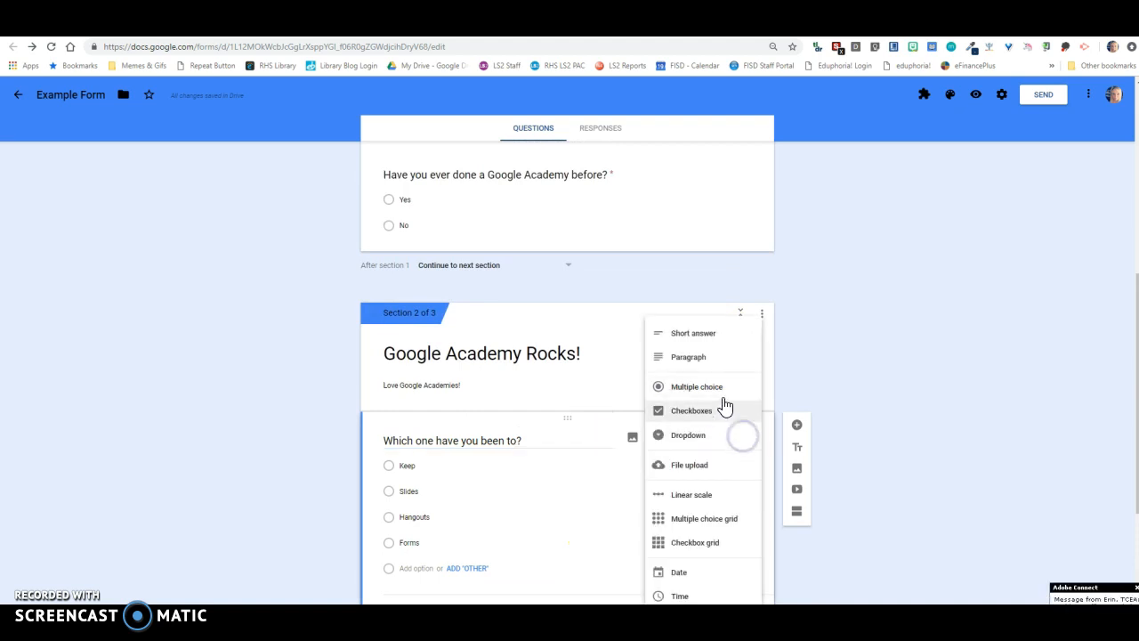
left_click(708, 411)
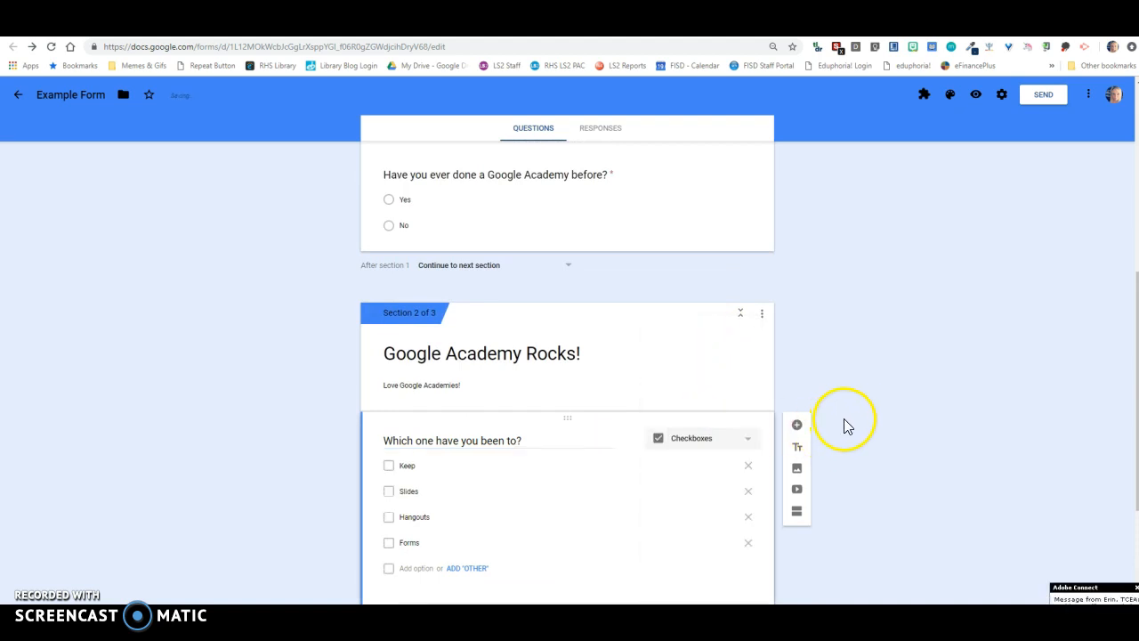
scroll(849, 416, "up", 5)
scroll(849, 416, "down", 2)
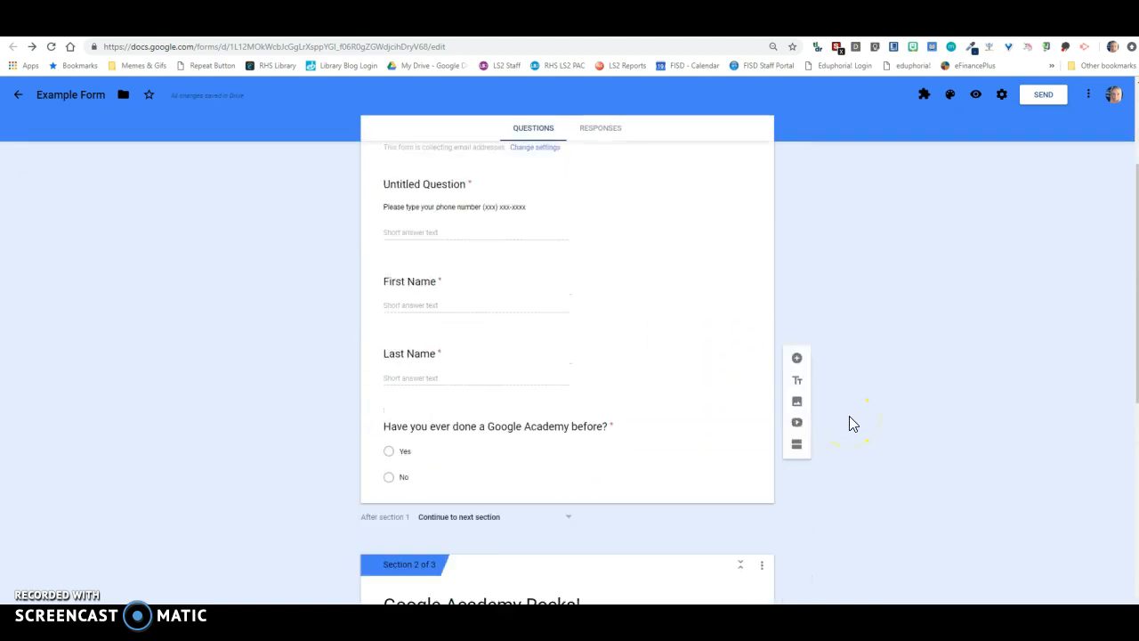
scroll(849, 415, "down", 6)
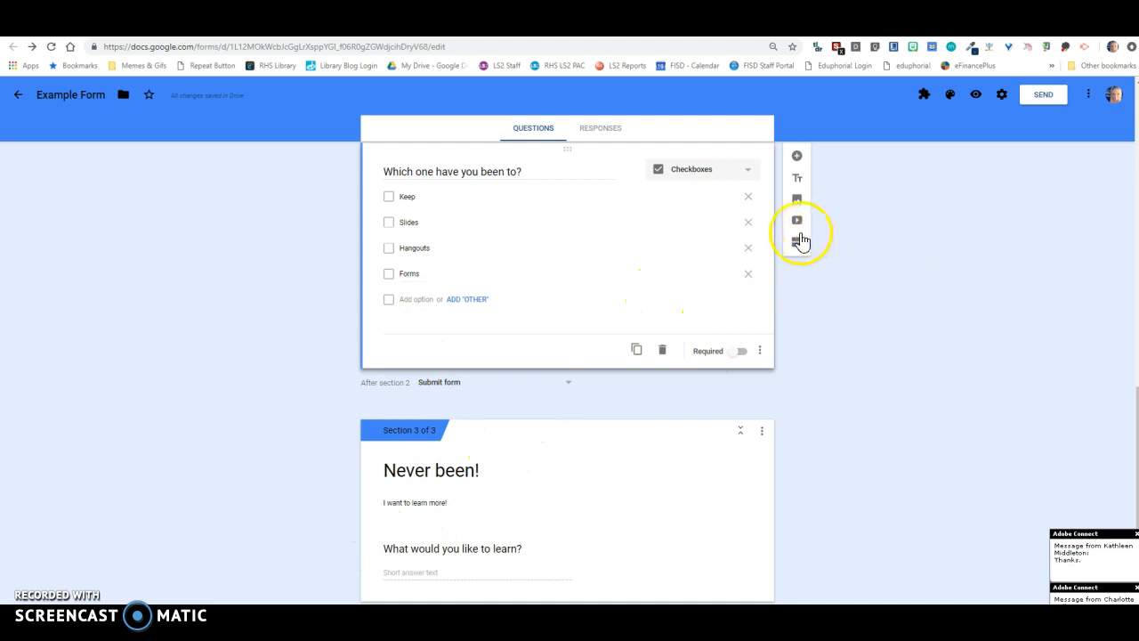
scroll(779, 296, "up", 6)
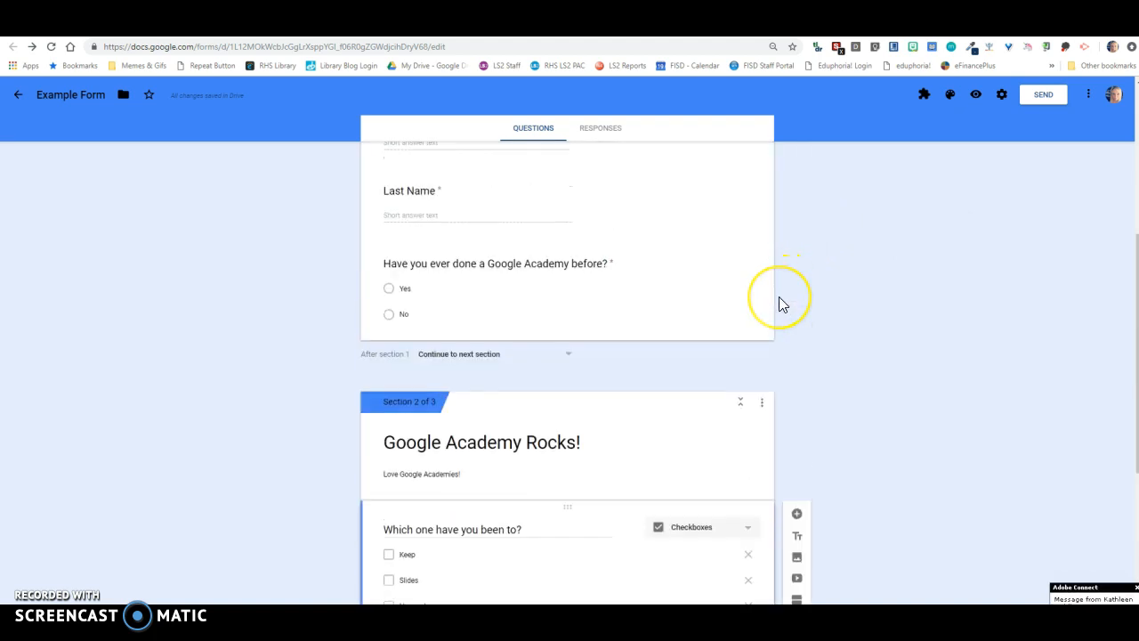
- Add and duplicate a blank multiple choice question below the email address field, and delete both copies
scroll(779, 296, "up", 3)
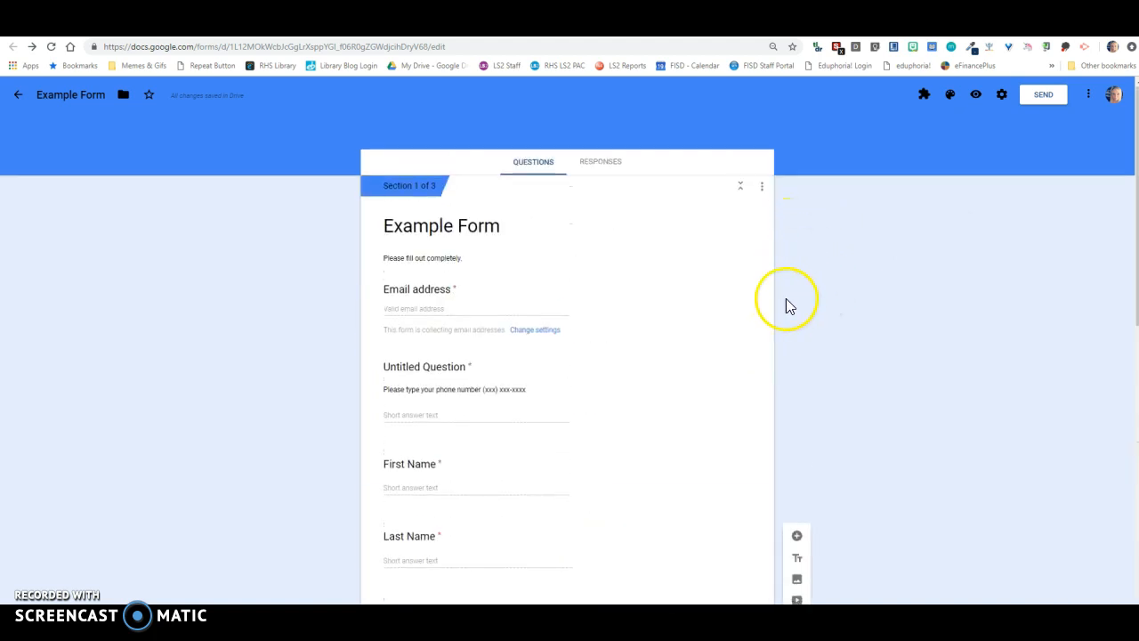
left_click(736, 226)
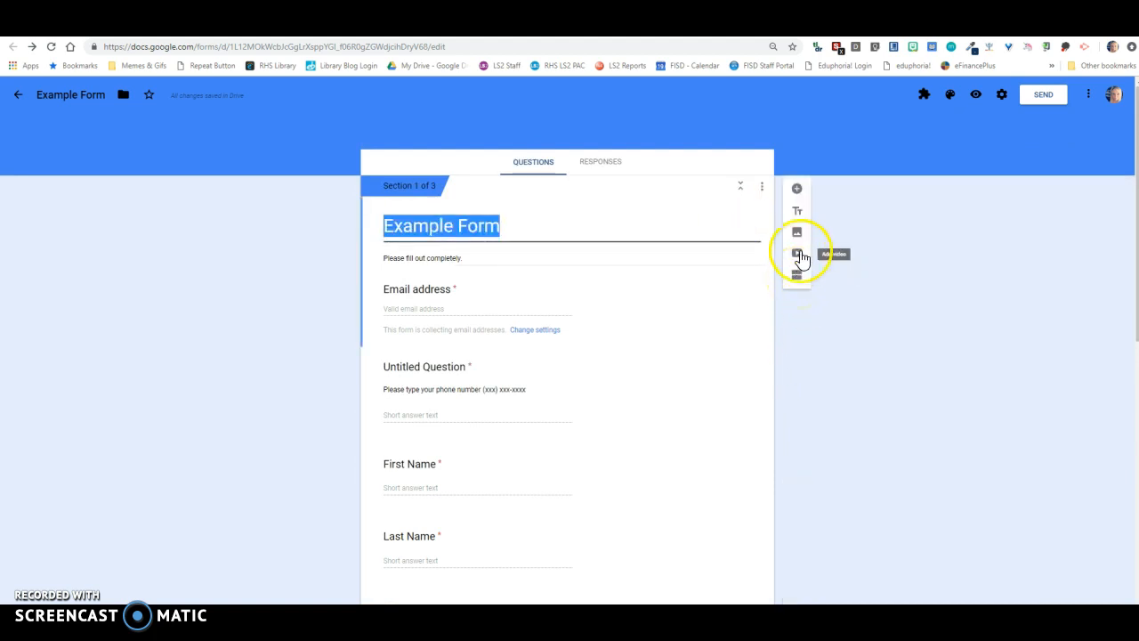
left_click(797, 191)
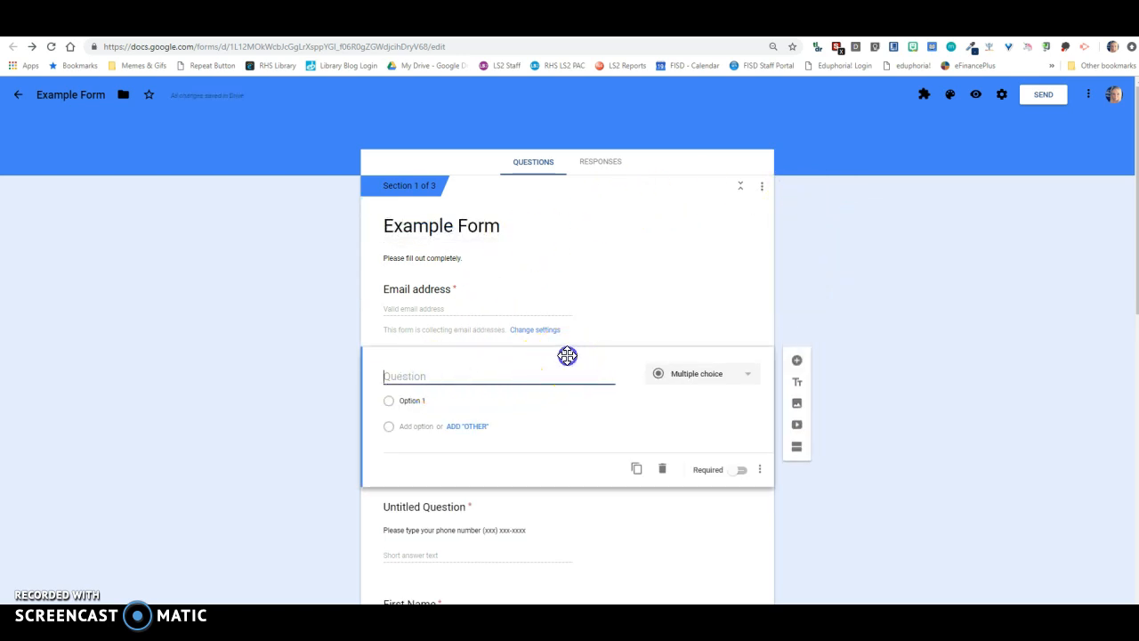
left_click(636, 467)
left_click(663, 540)
left_click(662, 476)
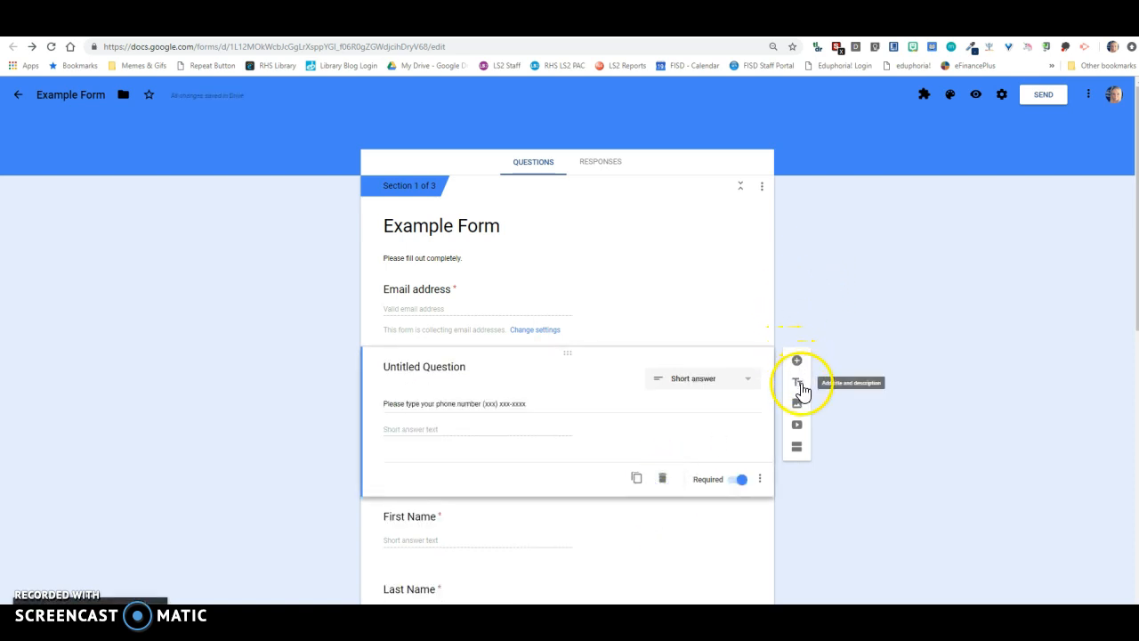
- Add a title and description block before First Name, titled "Personal Information" with the description "Name and such"
left_click(798, 385)
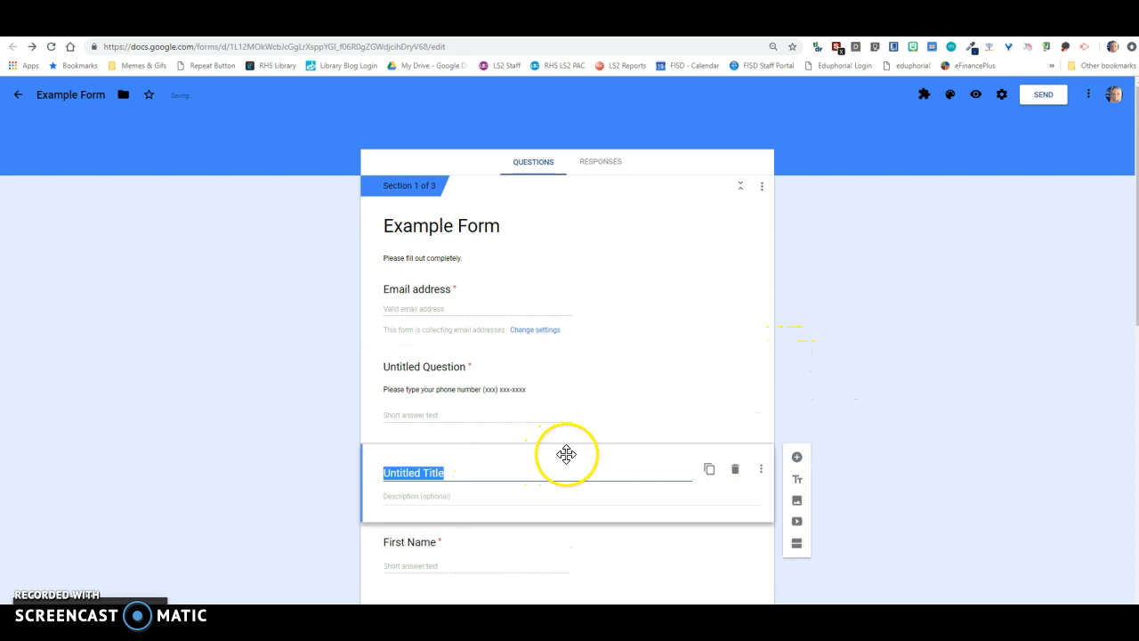
mouse_move(568, 453)
left_mouse_down()
mouse_move(564, 267)
mouse_move(564, 478)
mouse_move(566, 455)
left_mouse_up()
scroll(522, 501, "down", 1)
left_click(456, 352)
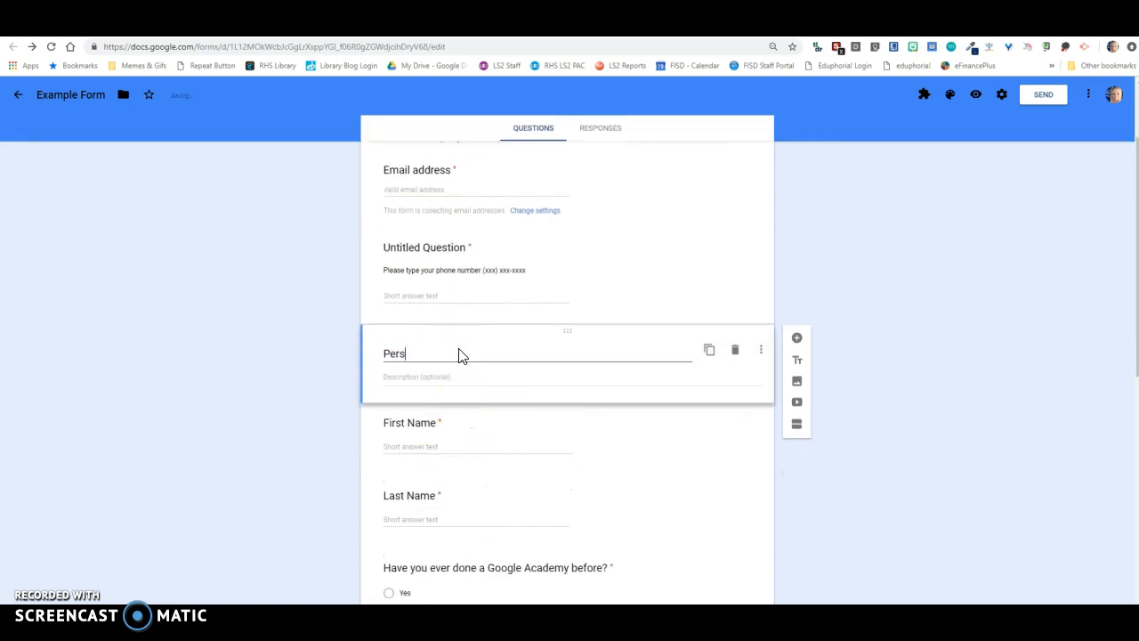
type("Personal Information")
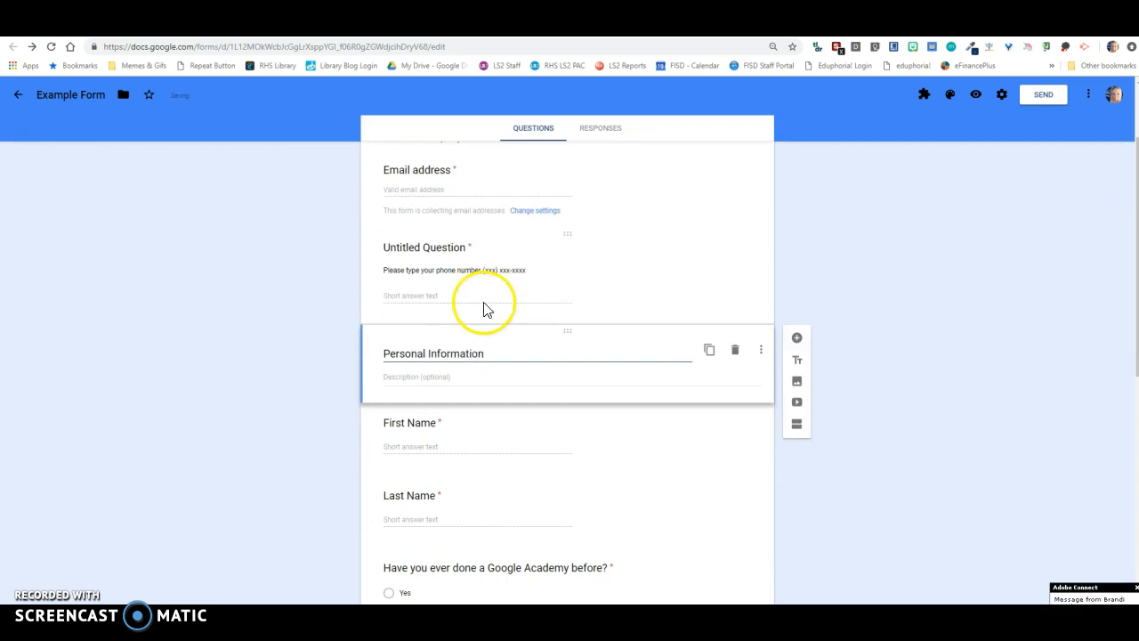
left_click(442, 378)
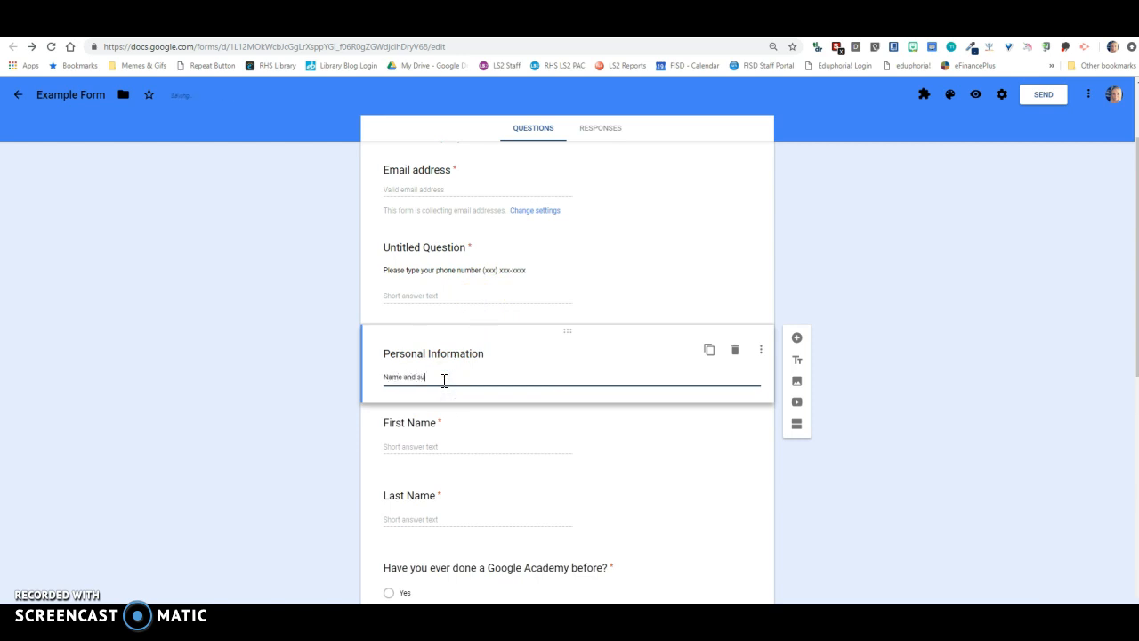
left_click(979, 348)
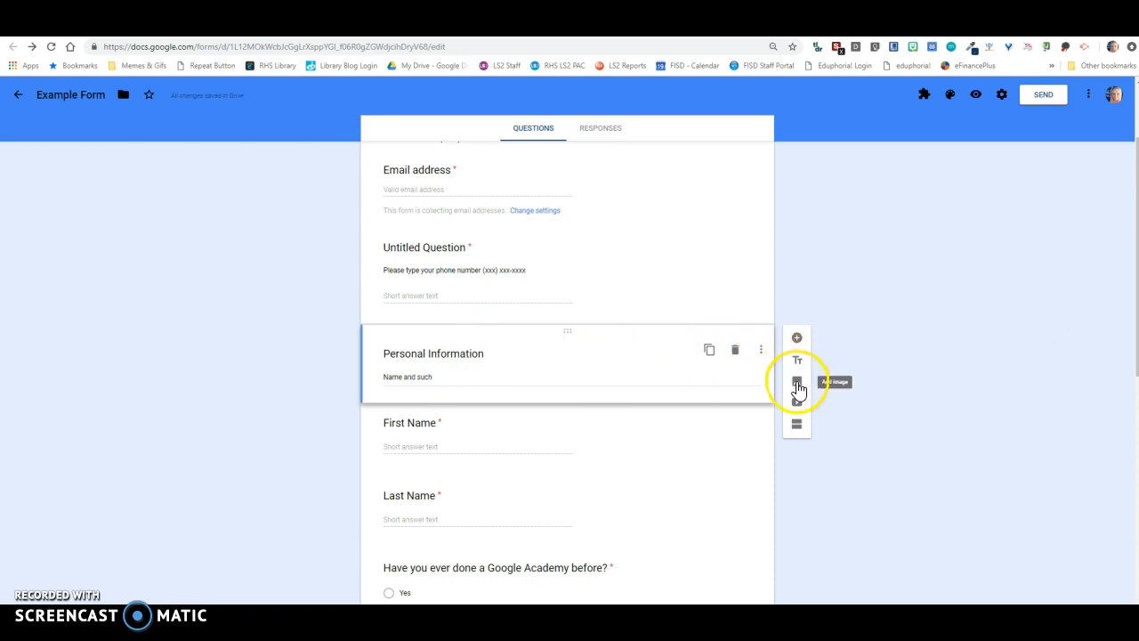
- Insert the ISTE Digital Badge_Presenter image from the Desktop folder below the Personal Information block
left_click(798, 385)
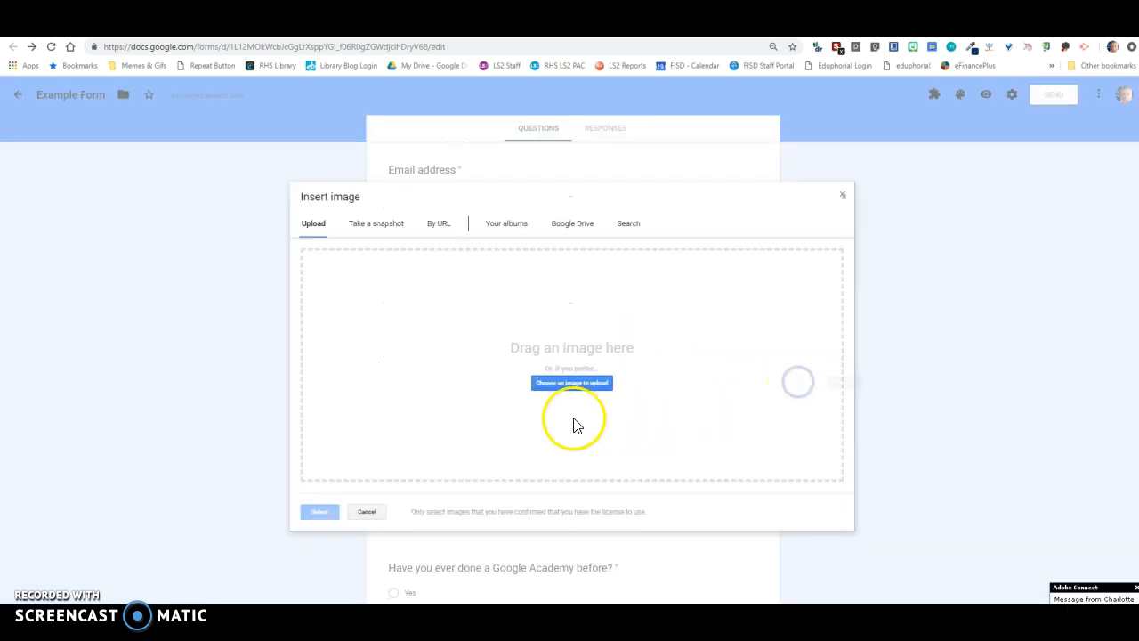
left_click(588, 390)
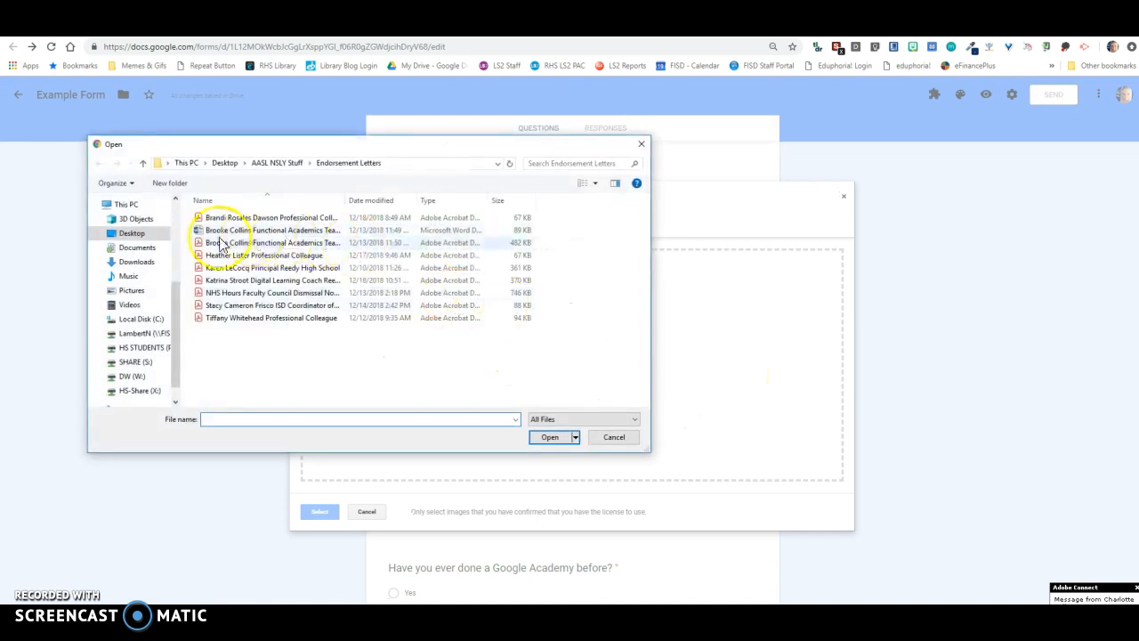
left_click(133, 234)
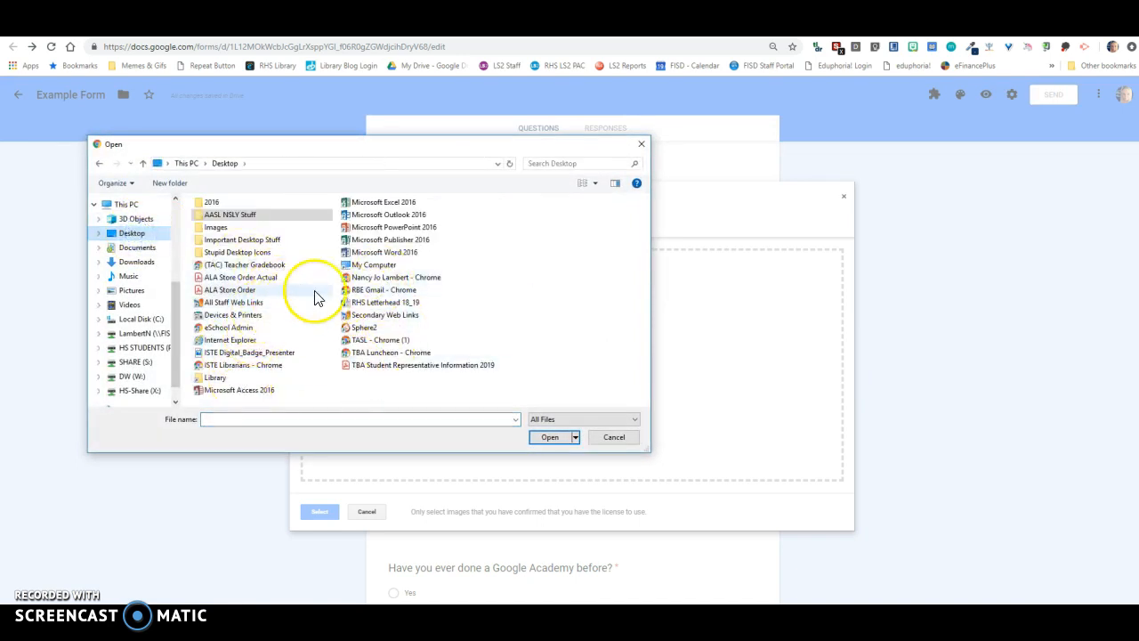
left_click(267, 354)
left_click(550, 437)
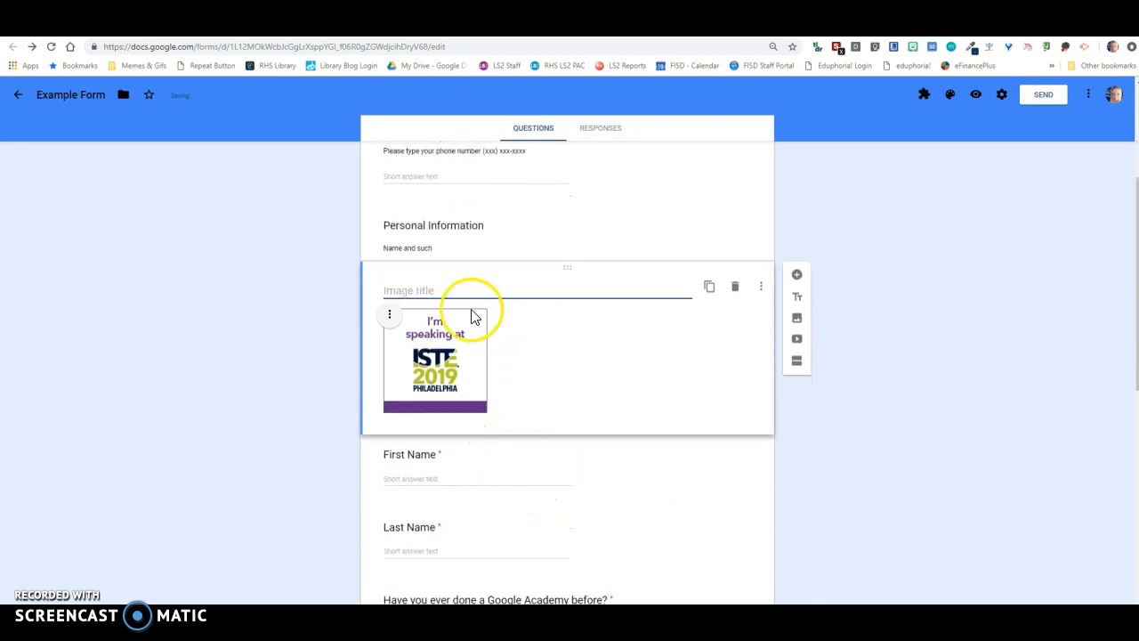
- Find the "RHS Google Academy Forms Basics" YouTube video by its youtu.be link and insert it below the image
left_click(799, 341)
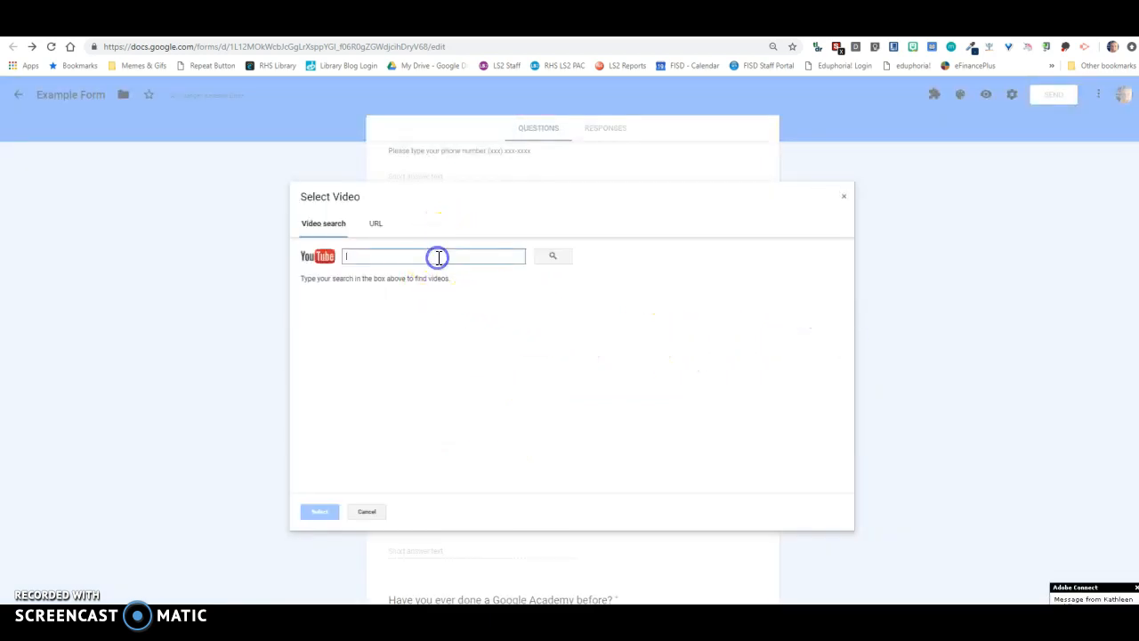
left_click(552, 256)
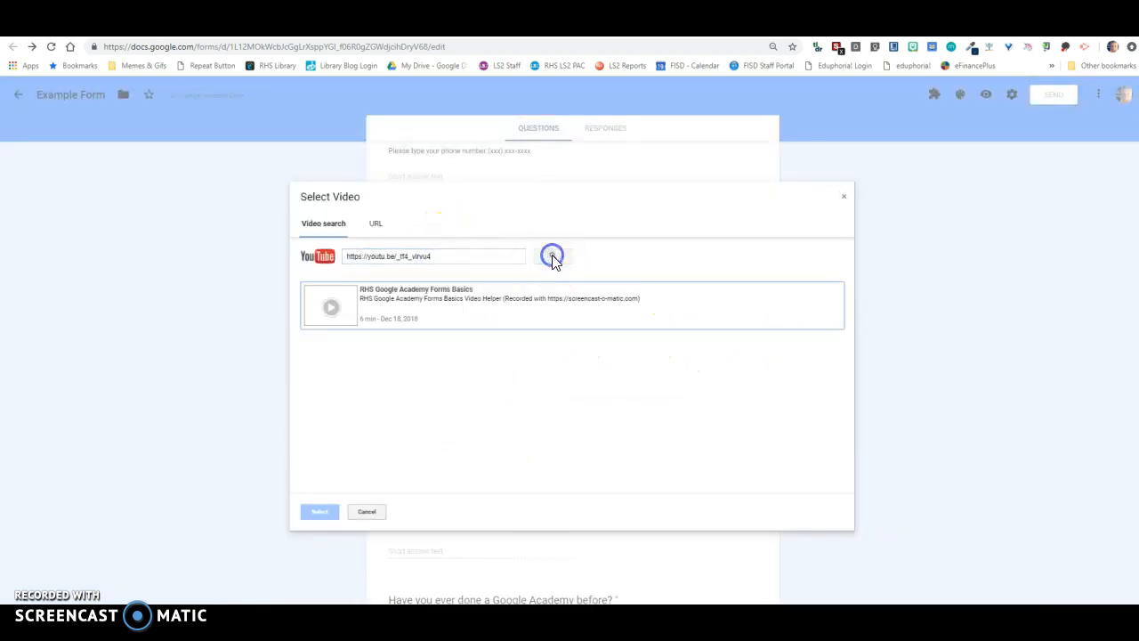
left_click(402, 321)
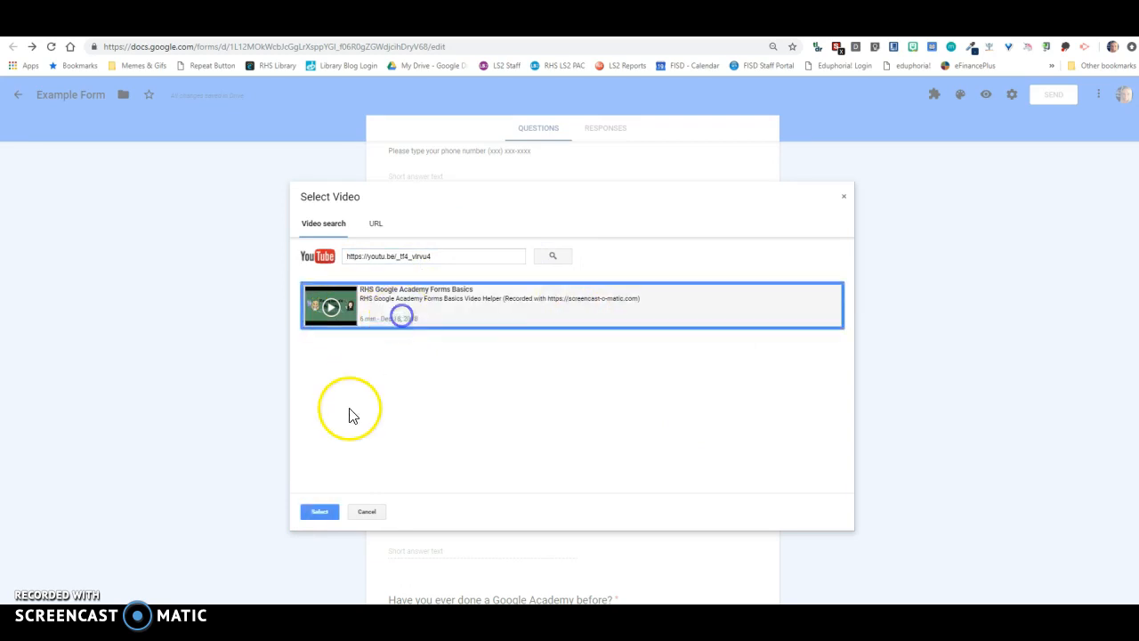
left_click(319, 513)
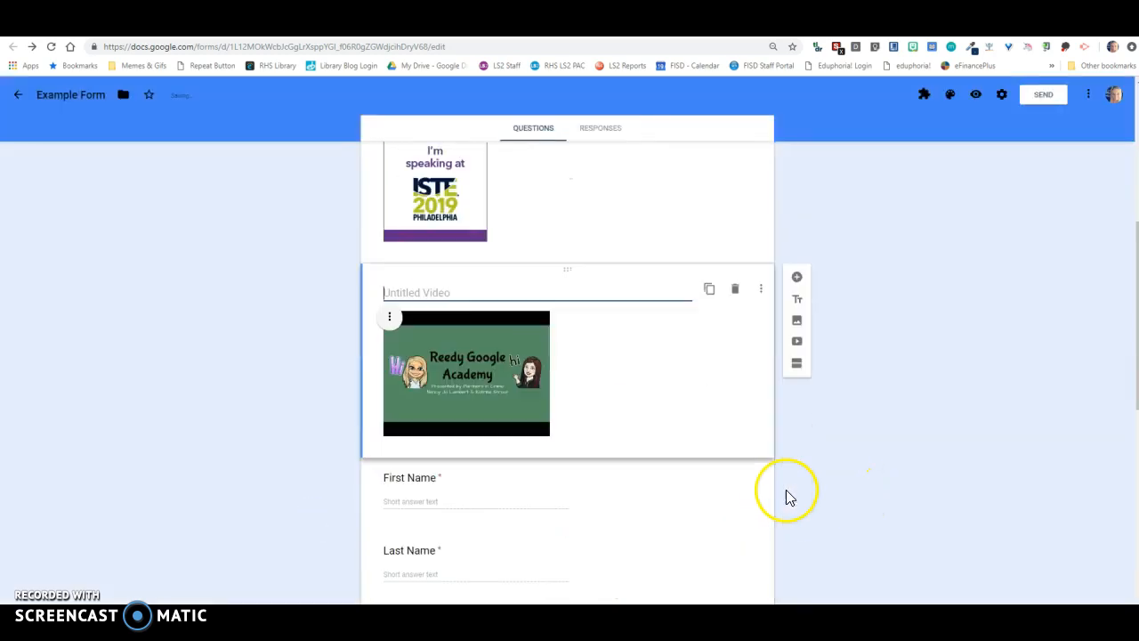
- Move the video to the end of section 1, below the "Have you ever done a Google Academy before?" question
scroll(634, 436, "up", 3)
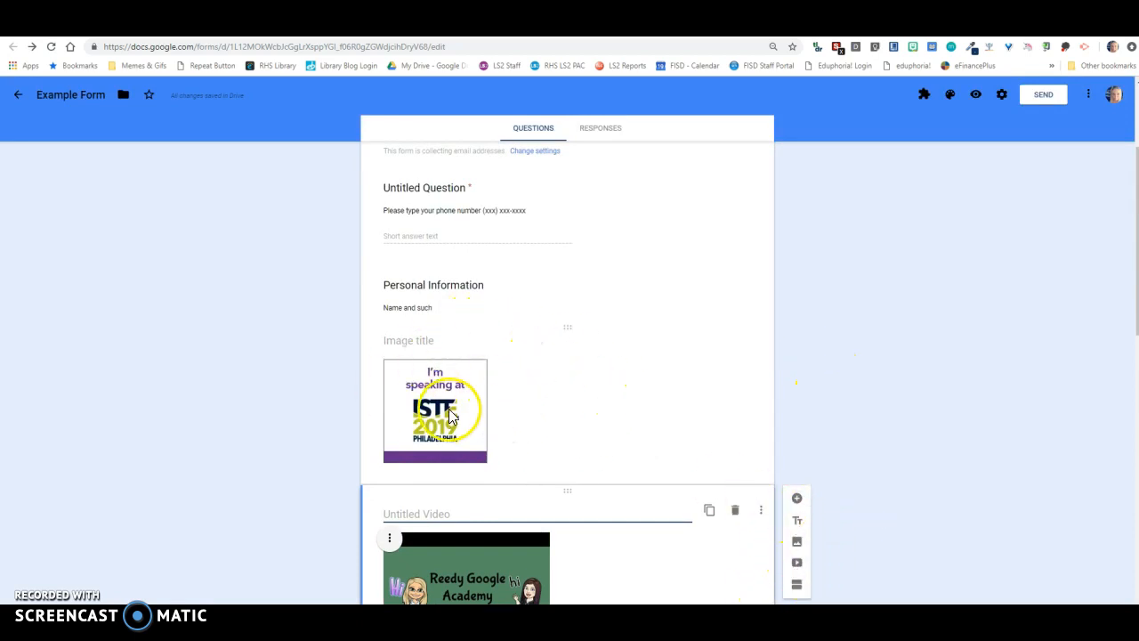
left_click(414, 343)
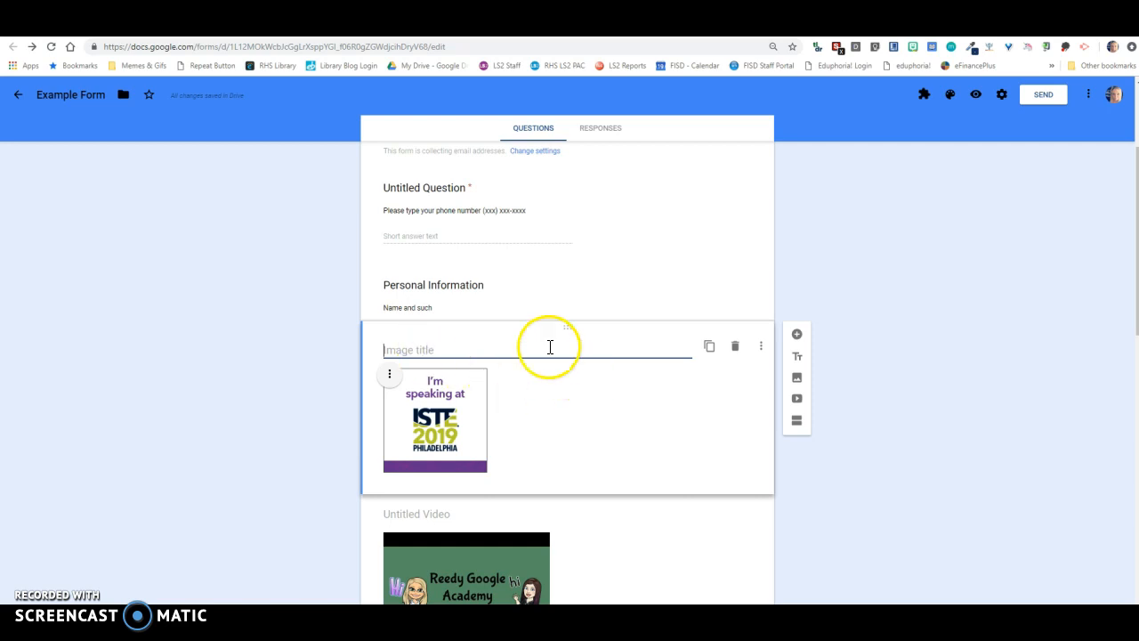
scroll(570, 338, "down", 2)
left_click_drag(571, 321, 550, 532)
scroll(552, 499, "down", 3)
left_click_drag(573, 160, 565, 311)
- Move the ISTE image up to directly below the email address field, and try to place it above that field
scroll(564, 302, "up", 4)
scroll(498, 347, "up", 2)
left_click(423, 409)
left_click_drag(570, 401, 580, 257)
left_click(525, 409)
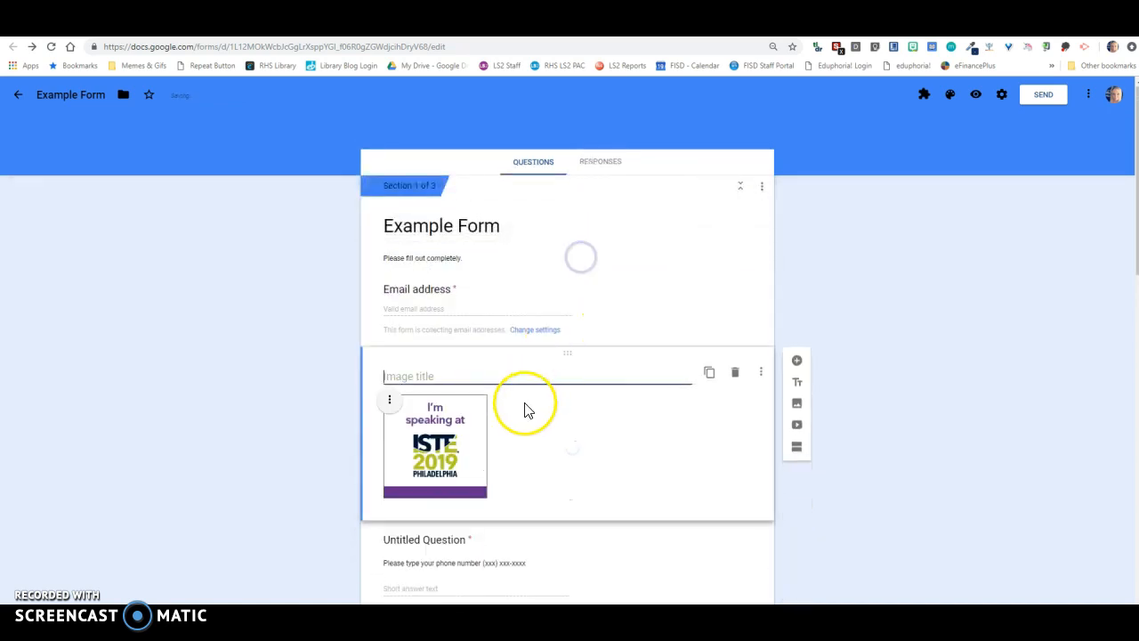
left_click_drag(567, 354, 569, 243)
left_click(445, 290)
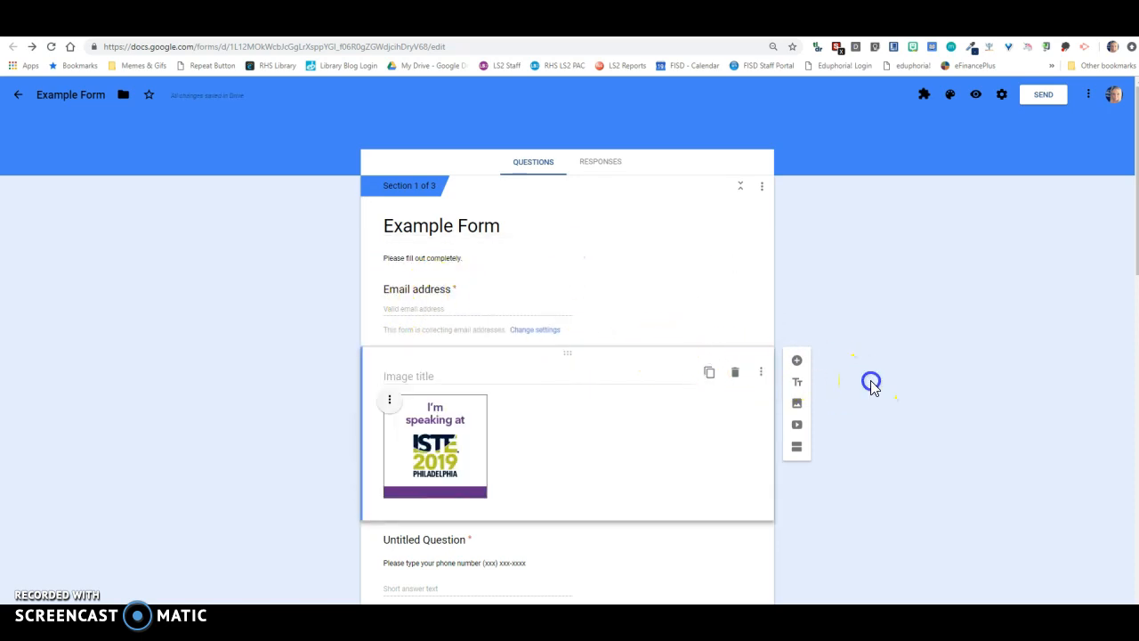
scroll(722, 391, "down", 8)
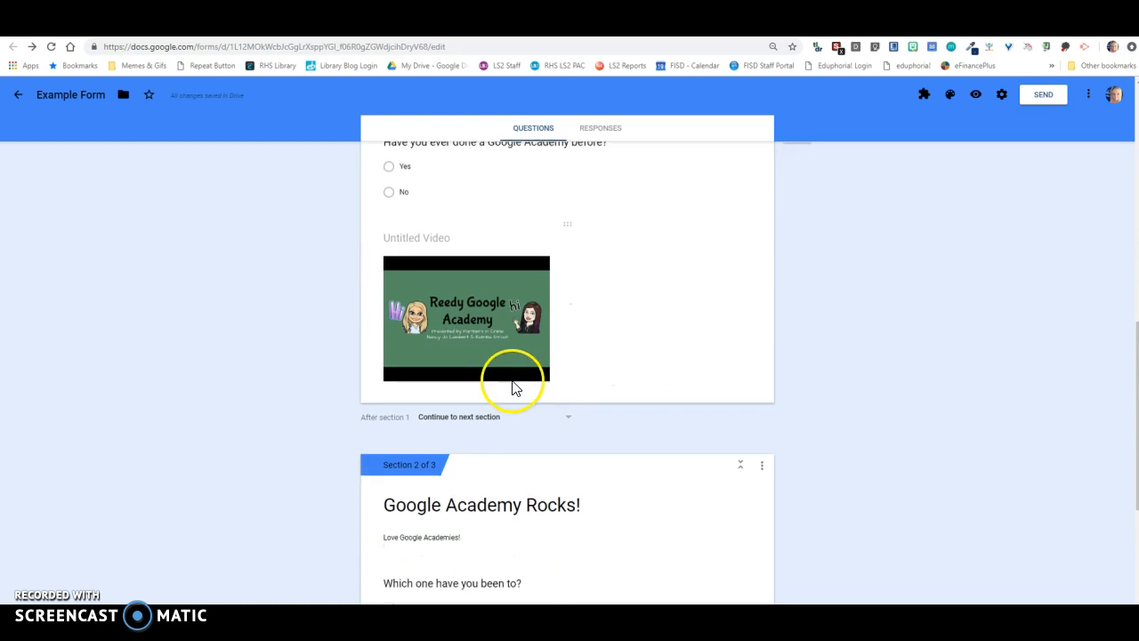
scroll(623, 516, "up", 3)
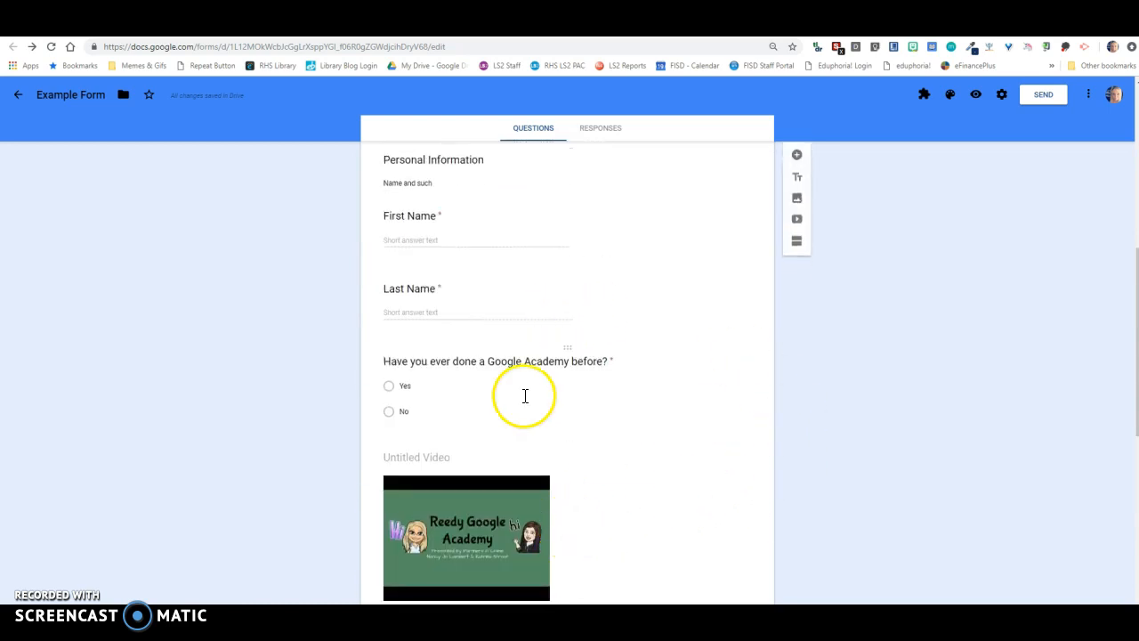
scroll(529, 320, "up", 6)
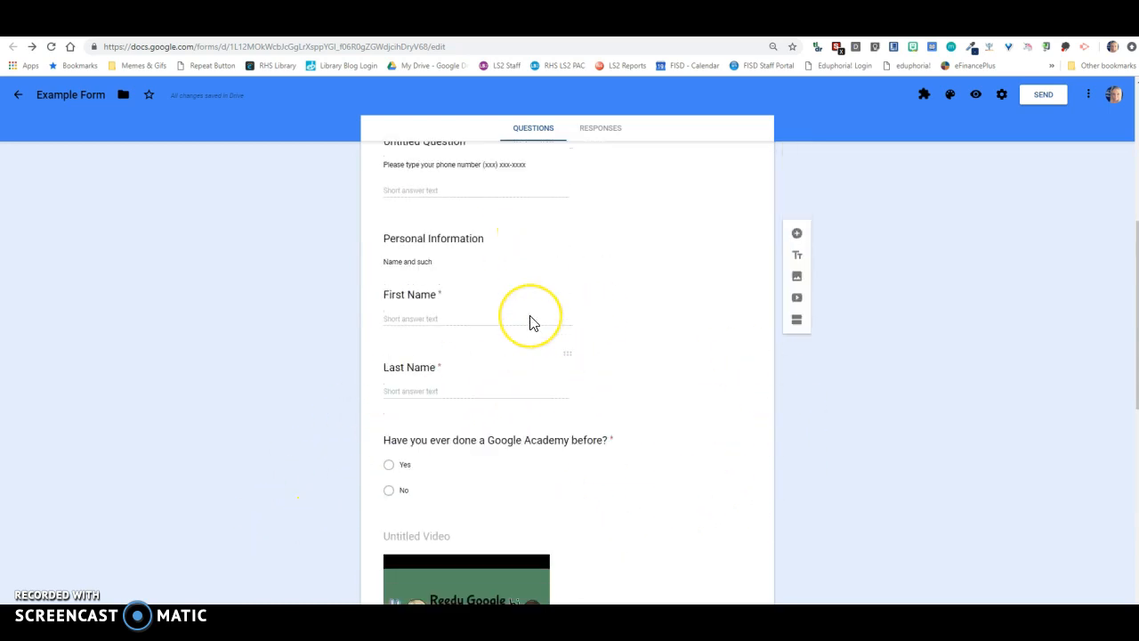